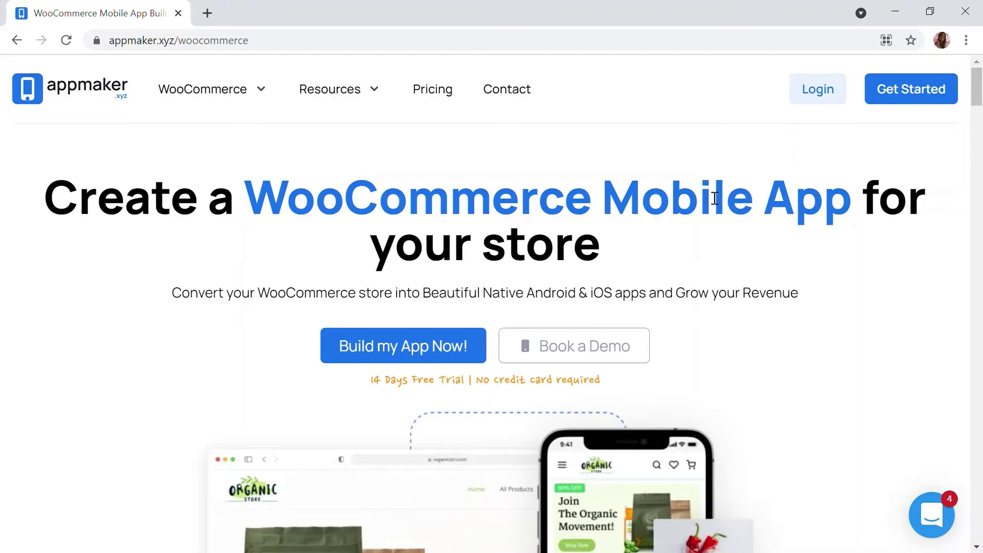
Step: Browse the Bookstop front page, then go to the site's admin Dashboard
{"action": "scroll", "coordinate": [714, 198], "scroll_direction": "down", "scroll_amount": 3}
{"action": "scroll", "coordinate": [710, 197], "scroll_direction": "down", "scroll_amount": 2}
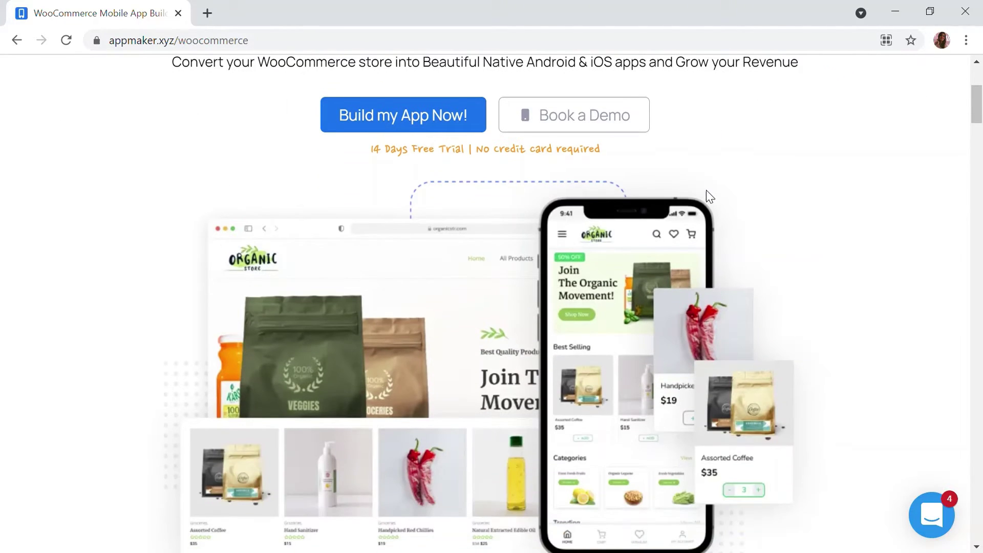
{"action": "scroll", "coordinate": [706, 192], "scroll_direction": "down", "scroll_amount": 2}
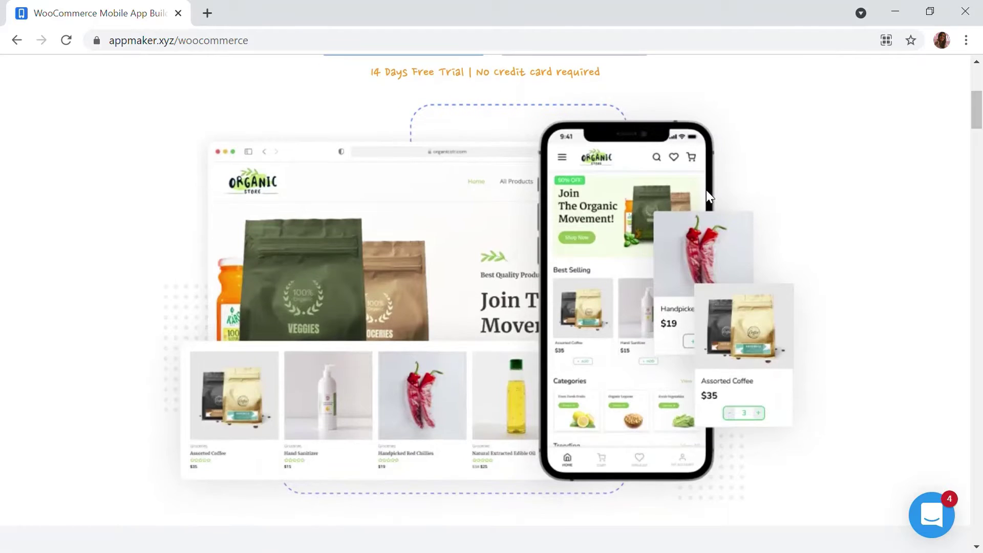
{"action": "scroll", "coordinate": [707, 192], "scroll_direction": "down", "scroll_amount": 2}
{"action": "scroll", "coordinate": [706, 196], "scroll_direction": "down", "scroll_amount": 2}
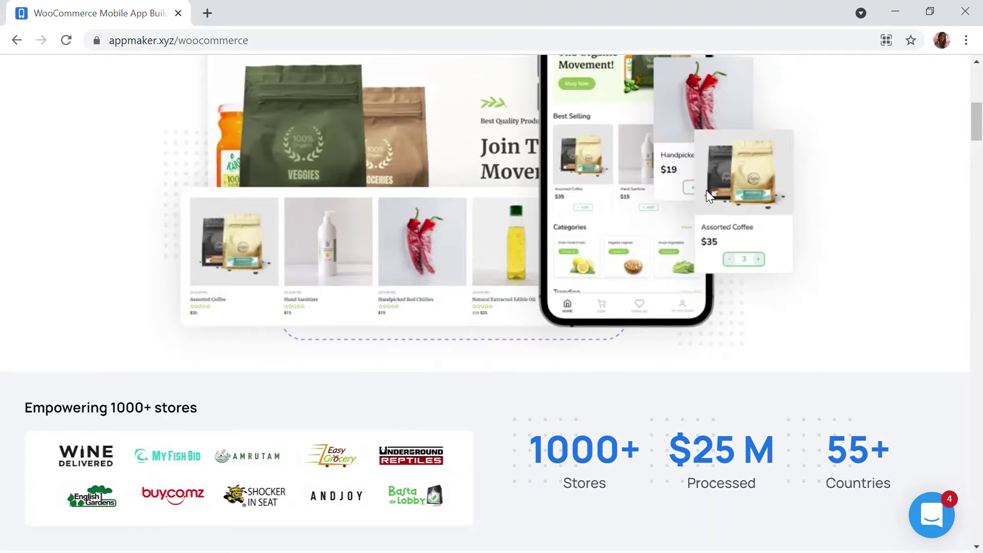
{"action": "scroll", "coordinate": [706, 190], "scroll_direction": "down", "scroll_amount": 6}
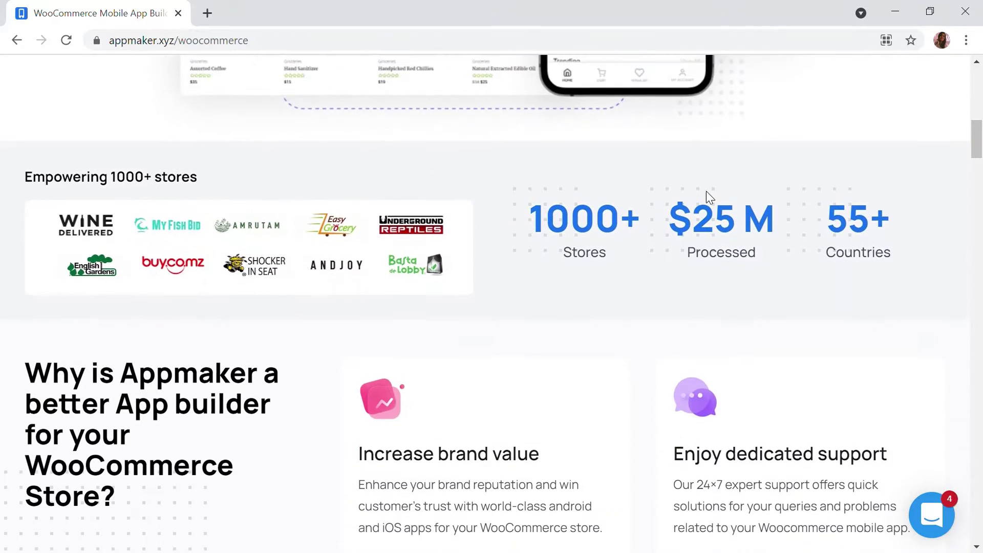
{"action": "scroll", "coordinate": [706, 192], "scroll_direction": "up", "scroll_amount": 15}
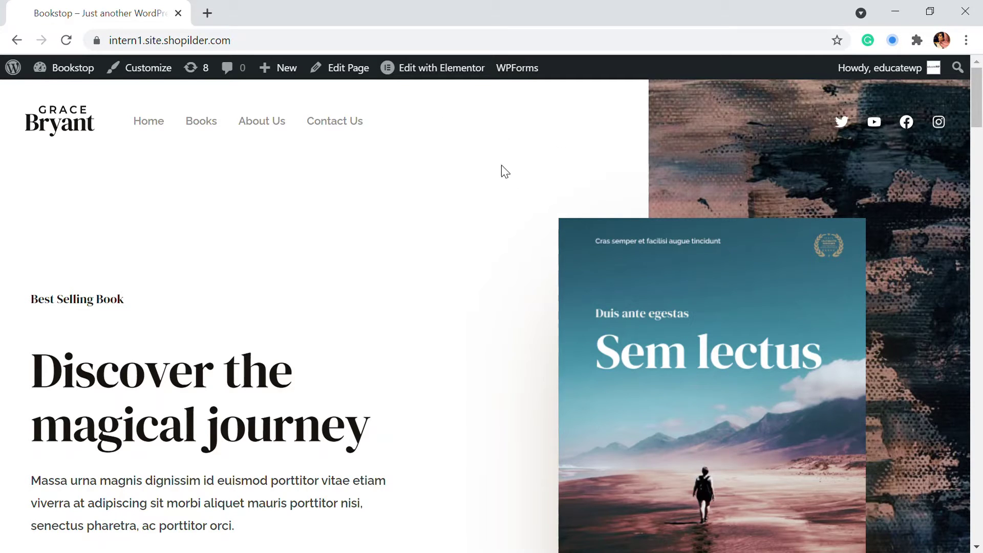
{"action": "mouse_move", "coordinate": [76, 81]}
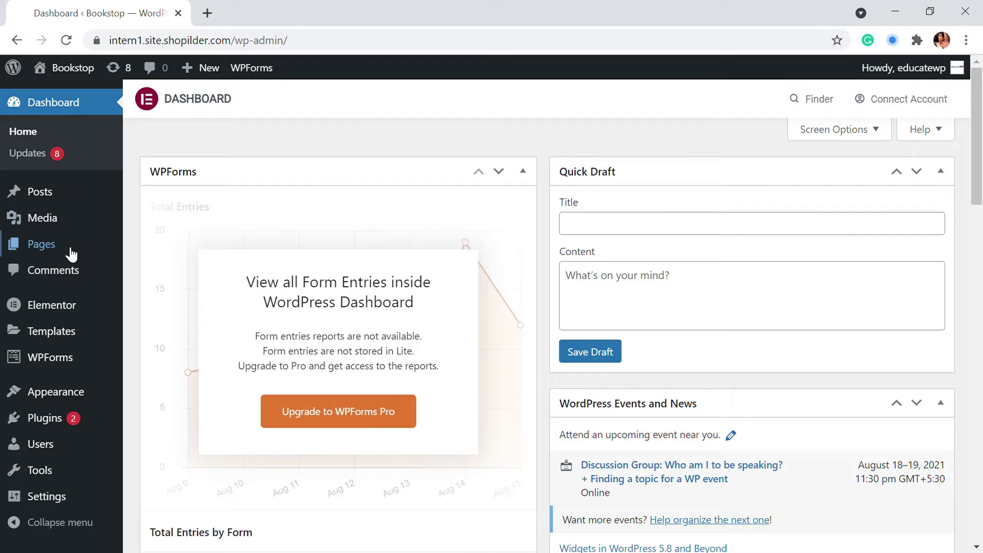
Step: Create a new page titled 'Blog' via Pages > Add New
{"action": "scroll", "coordinate": [73, 279], "scroll_direction": "down", "scroll_amount": 1}
{"action": "mouse_move", "coordinate": [70, 253]}
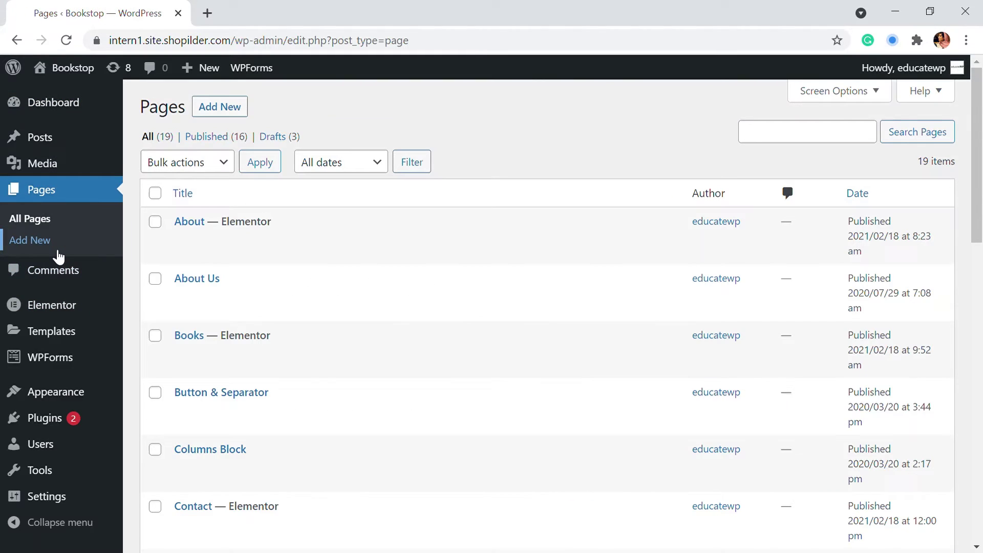
{"action": "left_click", "coordinate": [210, 105]}
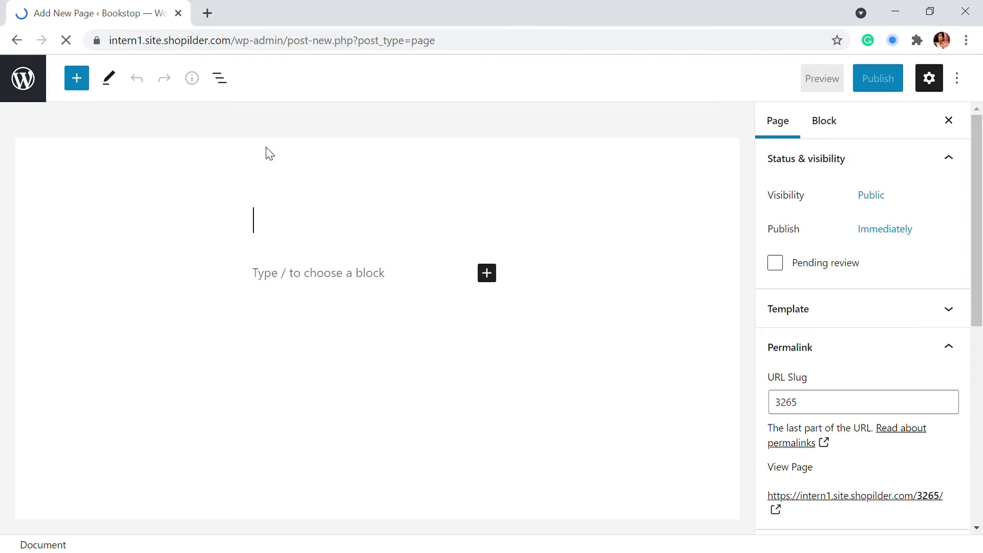
{"action": "type", "text": "B"}
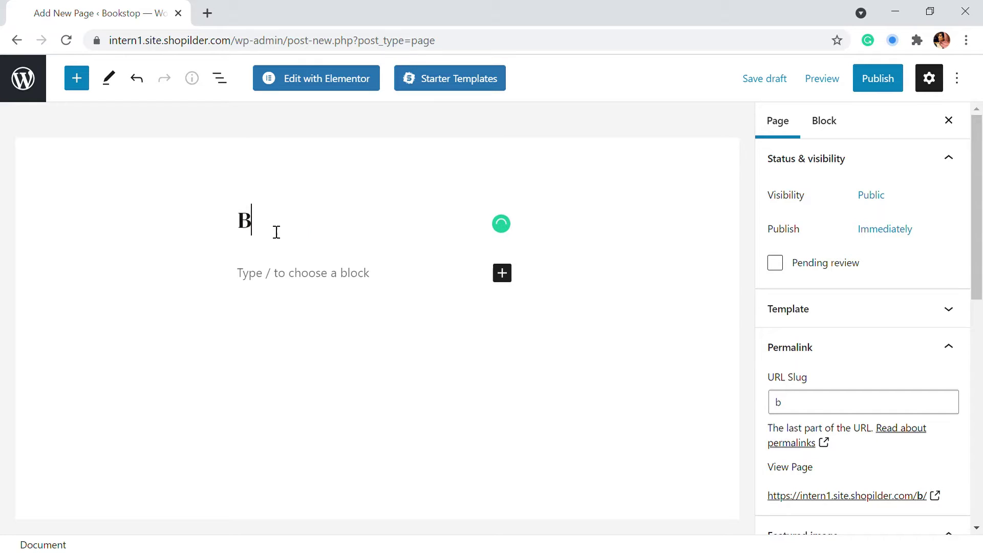
{"action": "type", "text": "log"}
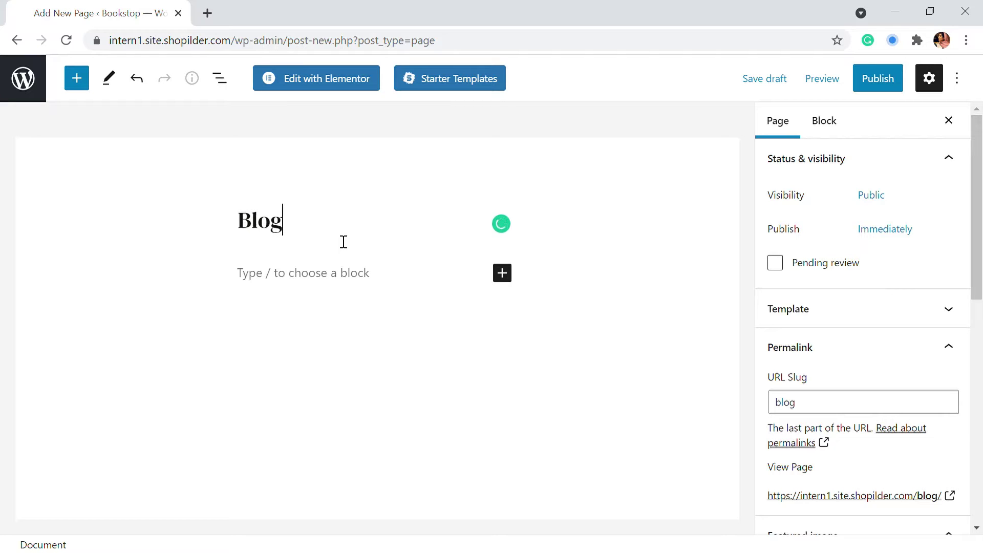
Step: Publish the Blog page and check it live at /blog/
{"action": "left_click", "coordinate": [896, 72]}
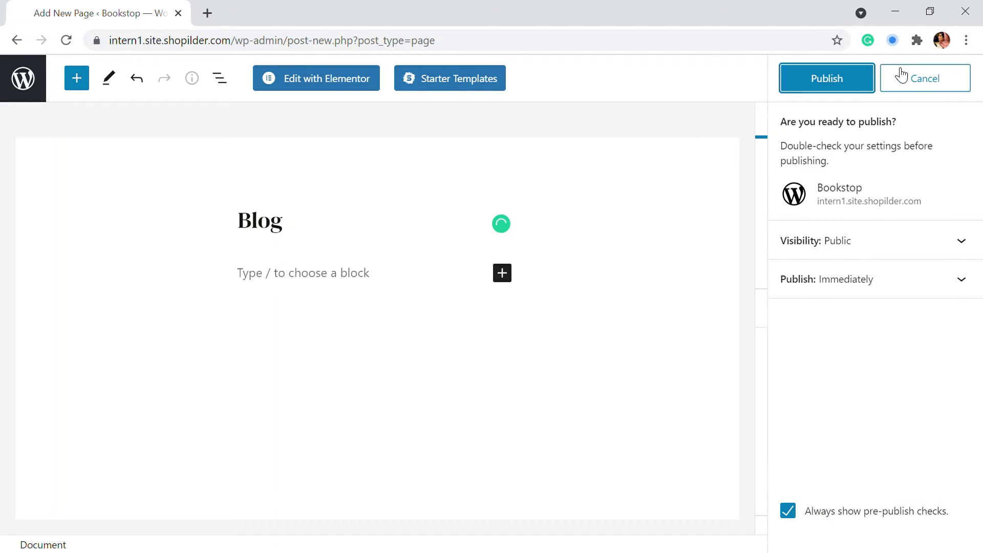
{"action": "left_click", "coordinate": [871, 75]}
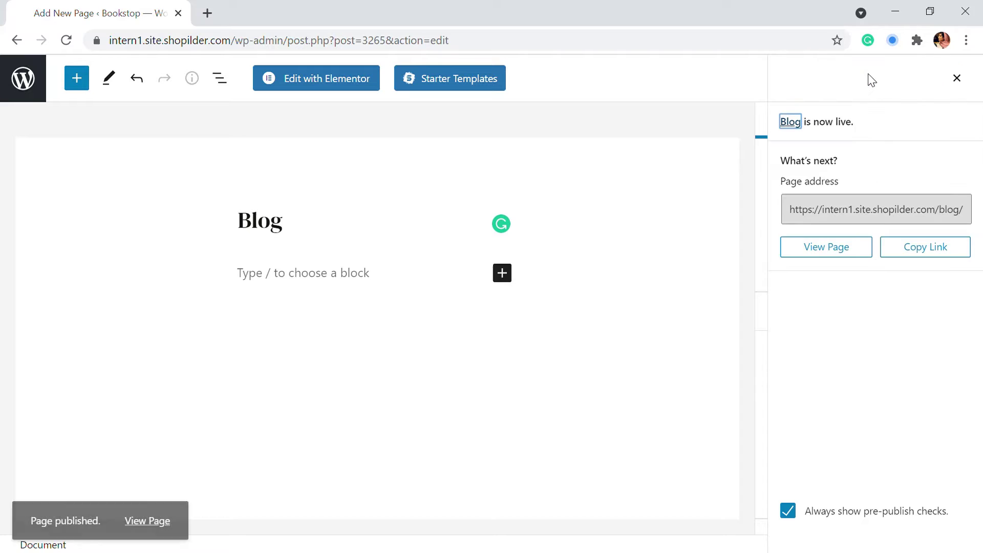
{"action": "left_click", "coordinate": [156, 507]}
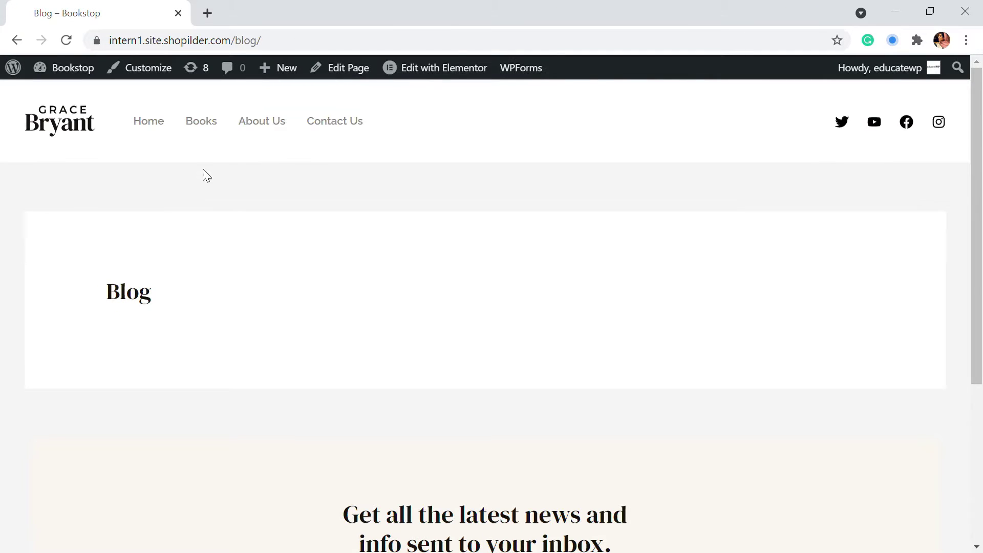
{"action": "scroll", "coordinate": [156, 281], "scroll_direction": "down", "scroll_amount": 3}
{"action": "scroll", "coordinate": [217, 220], "scroll_direction": "up", "scroll_amount": 3}
{"action": "scroll", "coordinate": [206, 275], "scroll_direction": "down", "scroll_amount": 5}
{"action": "scroll", "coordinate": [228, 305], "scroll_direction": "up", "scroll_amount": 5}
Step: Return to the Dashboard and look through the Bookstop site's list of all posts
{"action": "left_click", "coordinate": [56, 72]}
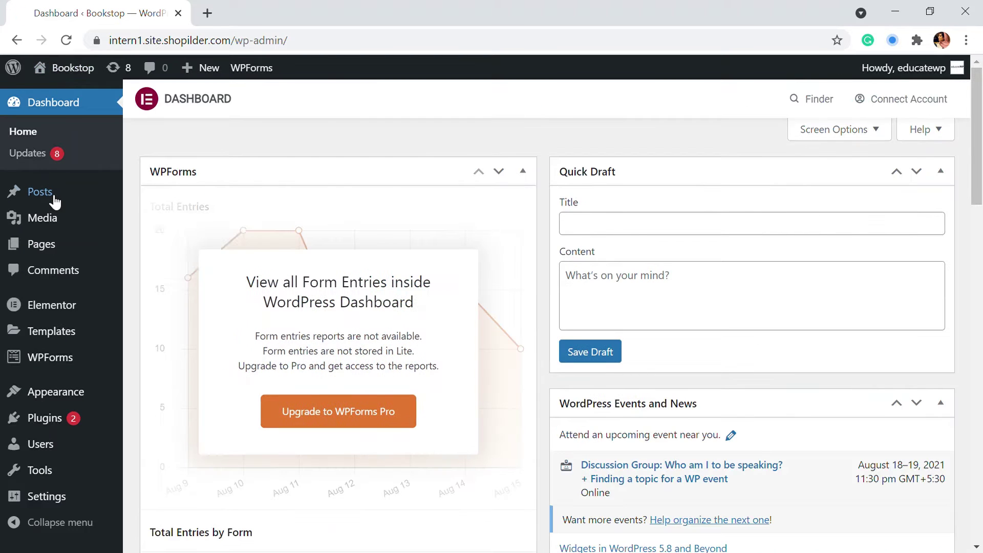
{"action": "left_click", "coordinate": [56, 202]}
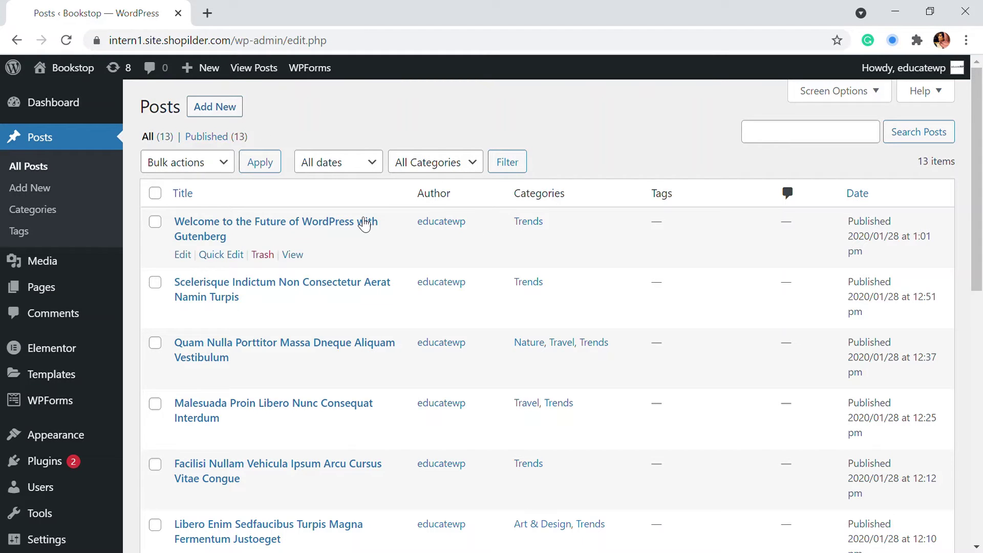
{"action": "mouse_move", "coordinate": [509, 253]}
{"action": "scroll", "coordinate": [563, 246], "scroll_direction": "down", "scroll_amount": 2}
{"action": "scroll", "coordinate": [250, 327], "scroll_direction": "down", "scroll_amount": 5}
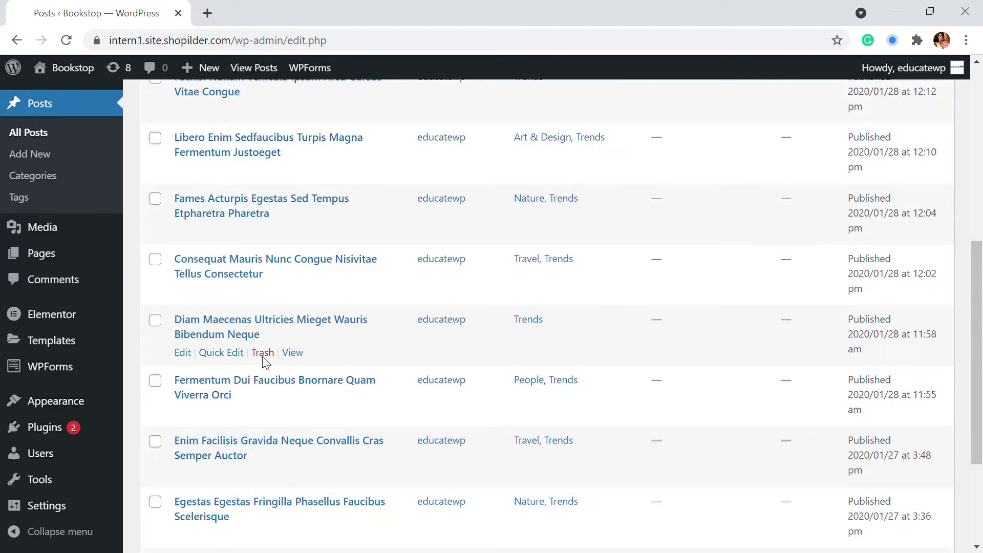
{"action": "scroll", "coordinate": [261, 379], "scroll_direction": "down", "scroll_amount": 2}
{"action": "scroll", "coordinate": [533, 176], "scroll_direction": "up", "scroll_amount": 8}
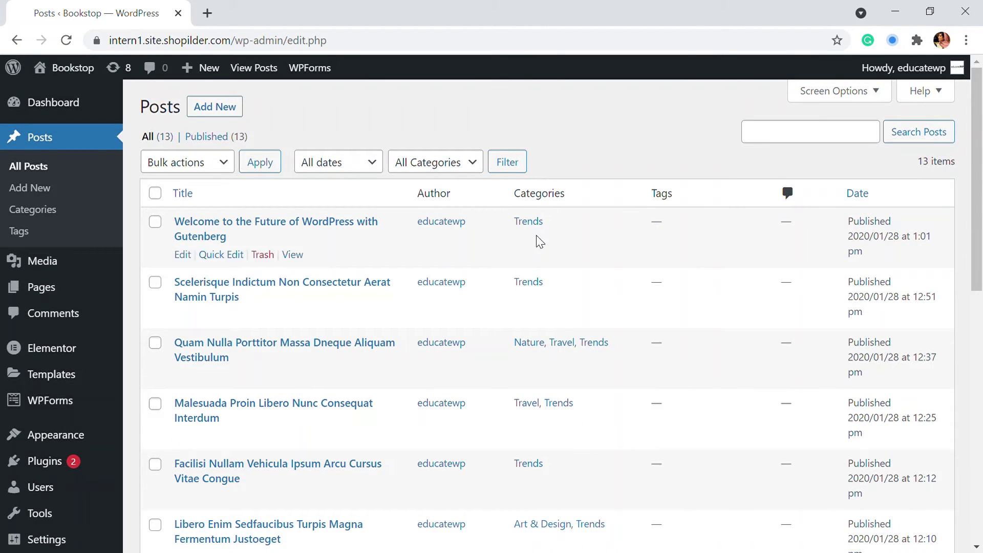
{"action": "scroll", "coordinate": [451, 404], "scroll_direction": "down", "scroll_amount": 5}
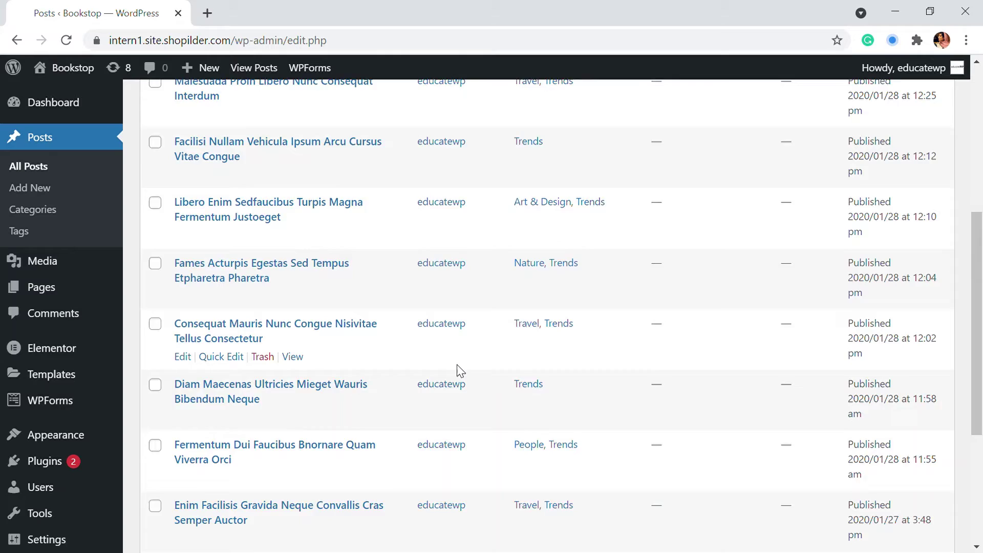
{"action": "scroll", "coordinate": [460, 371], "scroll_direction": "up", "scroll_amount": 6}
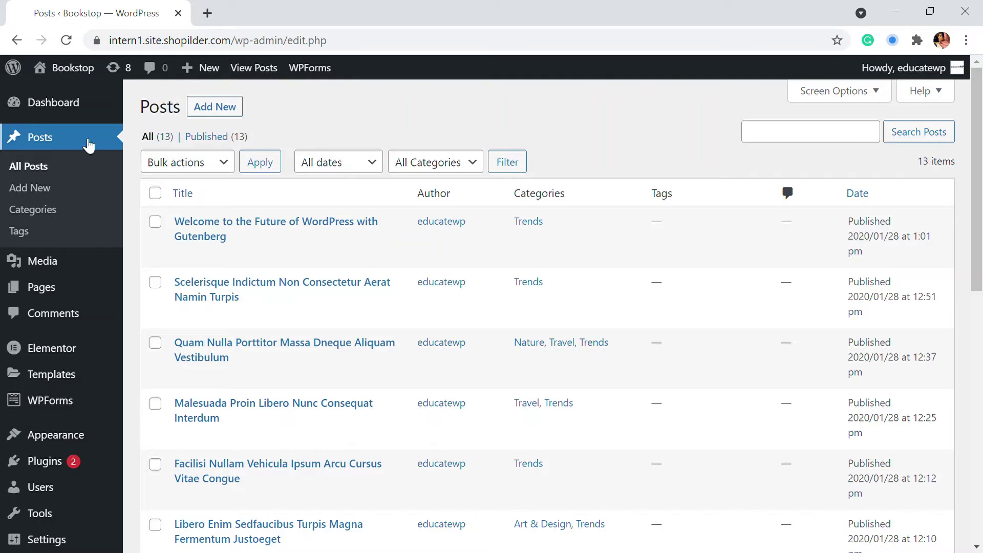
{"action": "scroll", "coordinate": [88, 187], "scroll_direction": "down", "scroll_amount": 8}
{"action": "scroll", "coordinate": [74, 221], "scroll_direction": "up", "scroll_amount": 8}
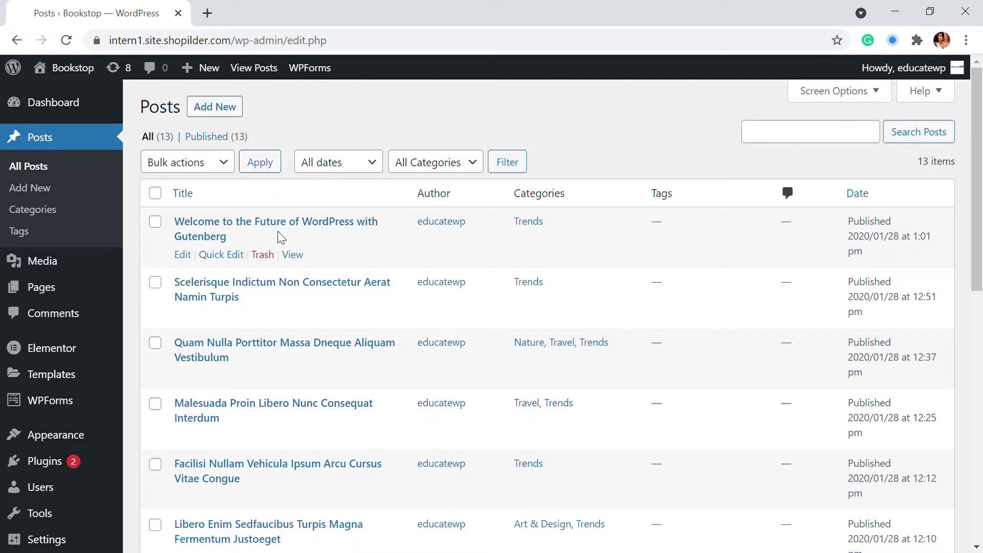
{"action": "scroll", "coordinate": [41, 276], "scroll_direction": "down", "scroll_amount": 8}
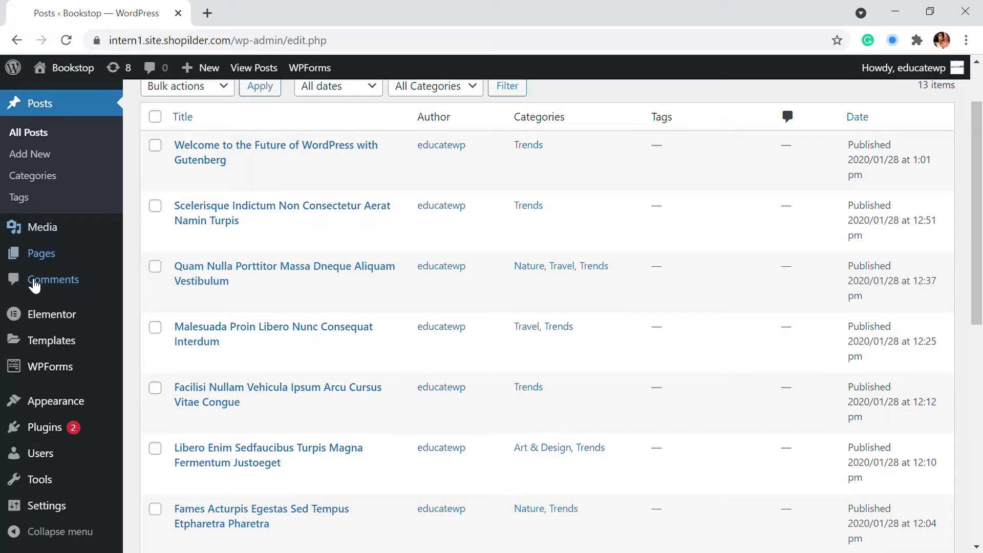
Step: Go to Settings > Reading
{"action": "mouse_move", "coordinate": [45, 506]}
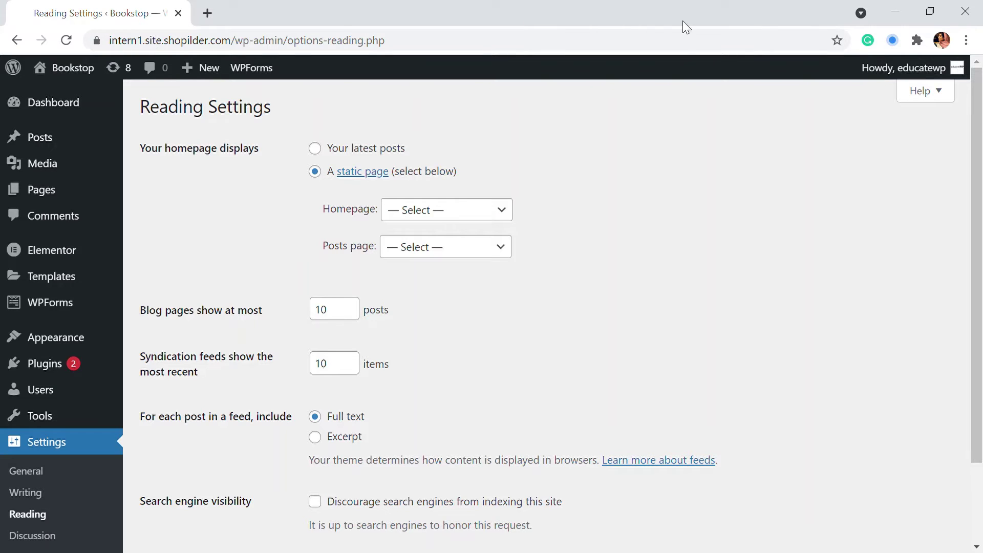
Step: View the live Bookstop front page in a new tab, then return to Reading Settings
{"action": "mouse_move", "coordinate": [64, 69]}
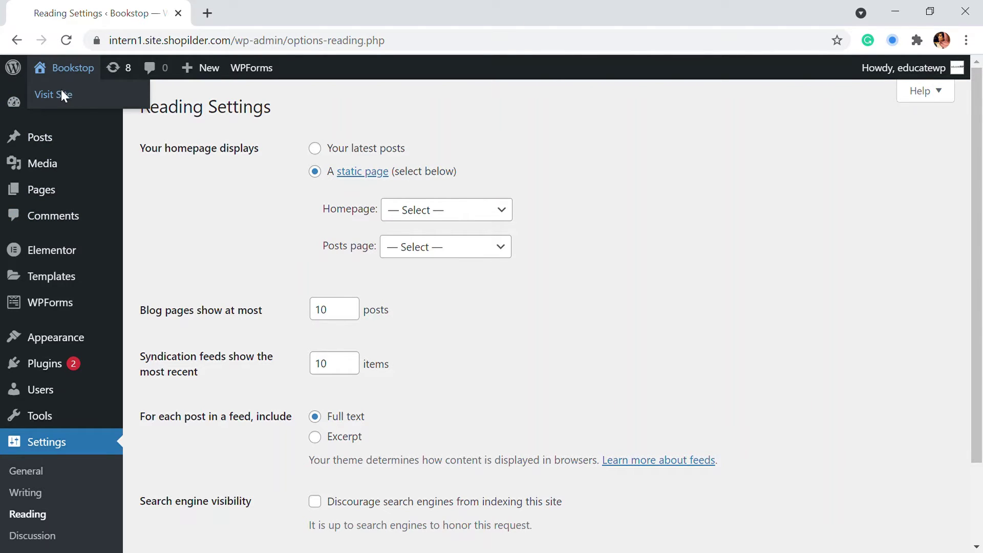
{"action": "left_click", "coordinate": [63, 94]}
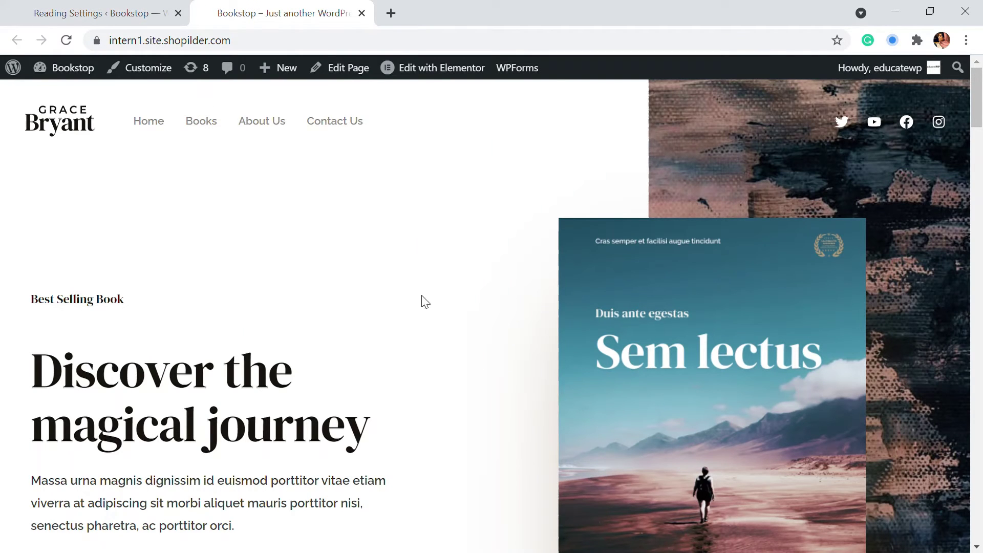
{"action": "scroll", "coordinate": [677, 301], "scroll_direction": "down", "scroll_amount": 5}
{"action": "scroll", "coordinate": [502, 200], "scroll_direction": "up", "scroll_amount": 5}
{"action": "left_click", "coordinate": [61, 6]}
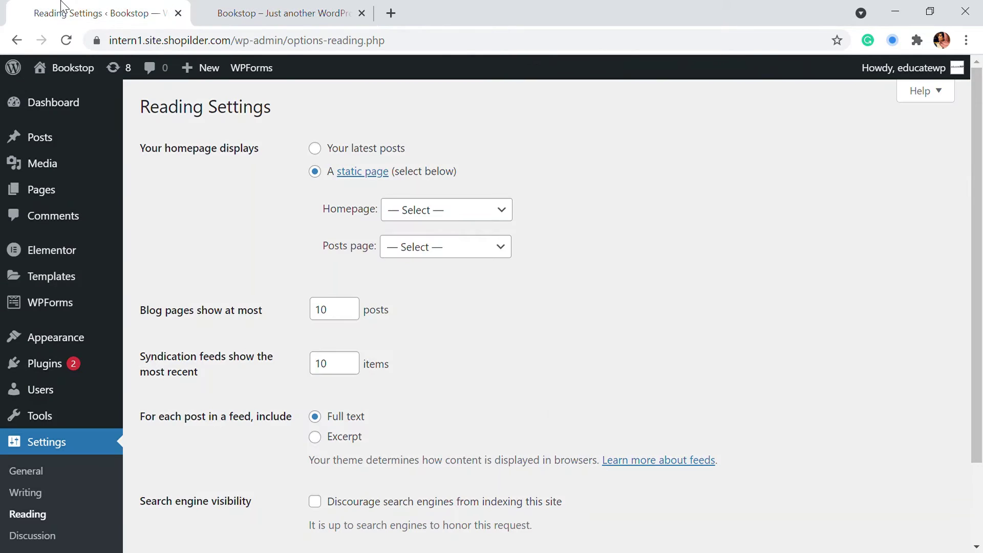
Step: Make the homepage a static page, with Home as homepage and Blog as posts page
{"action": "left_click", "coordinate": [314, 172]}
{"action": "left_click", "coordinate": [436, 215]}
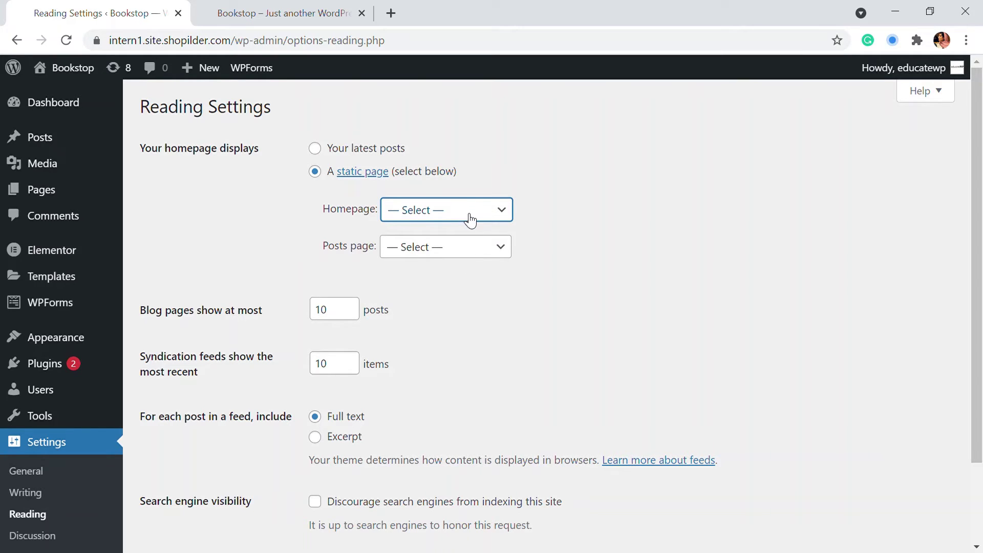
{"action": "left_click", "coordinate": [422, 386]}
{"action": "left_click", "coordinate": [397, 259]}
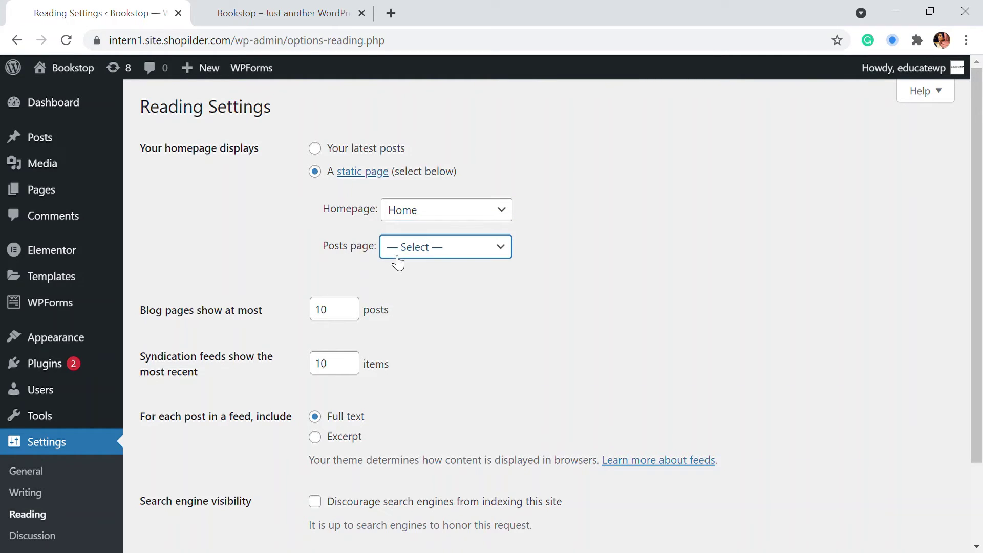
{"action": "left_click", "coordinate": [405, 316]}
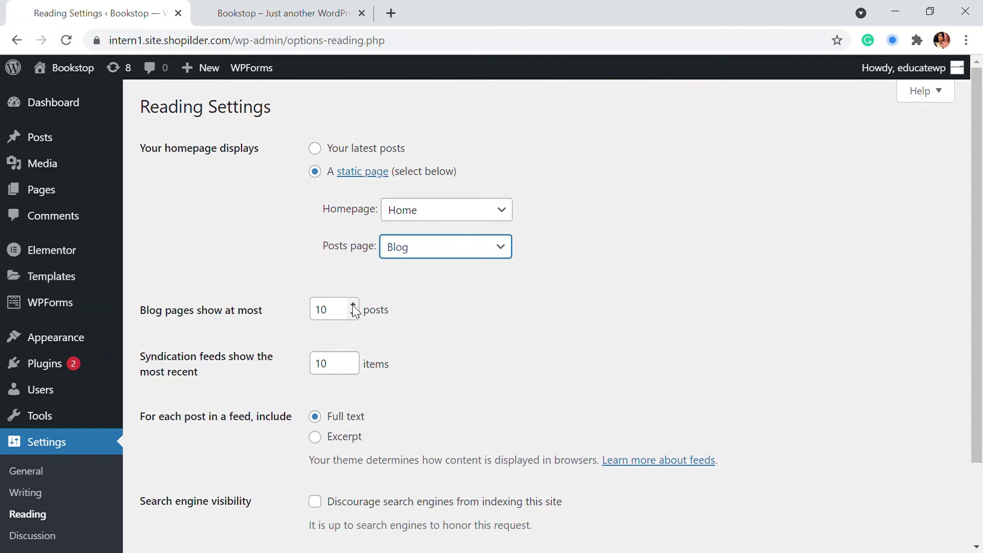
Step: Set feeds to include only post excerpts and save the reading settings
{"action": "scroll", "coordinate": [226, 351], "scroll_direction": "down", "scroll_amount": 3}
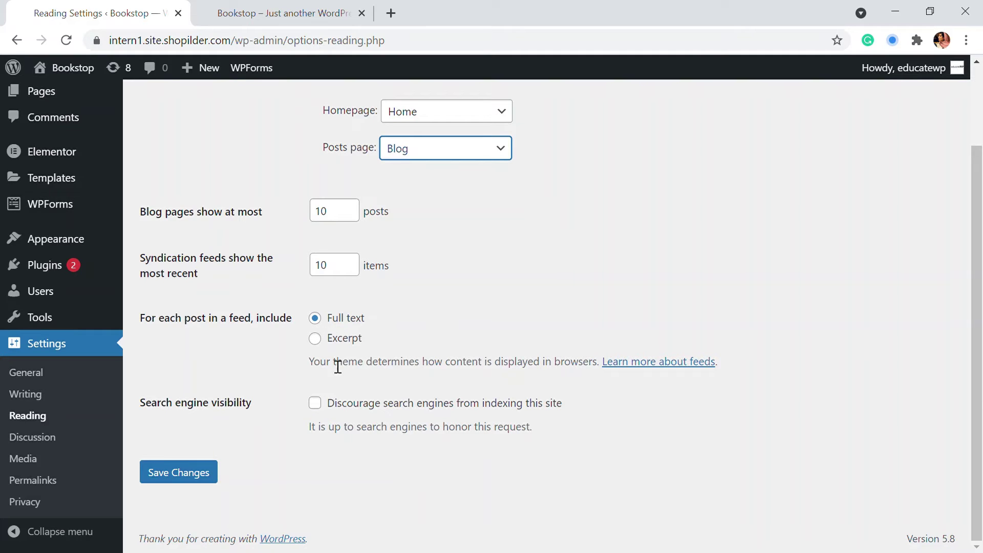
{"action": "left_click", "coordinate": [315, 339]}
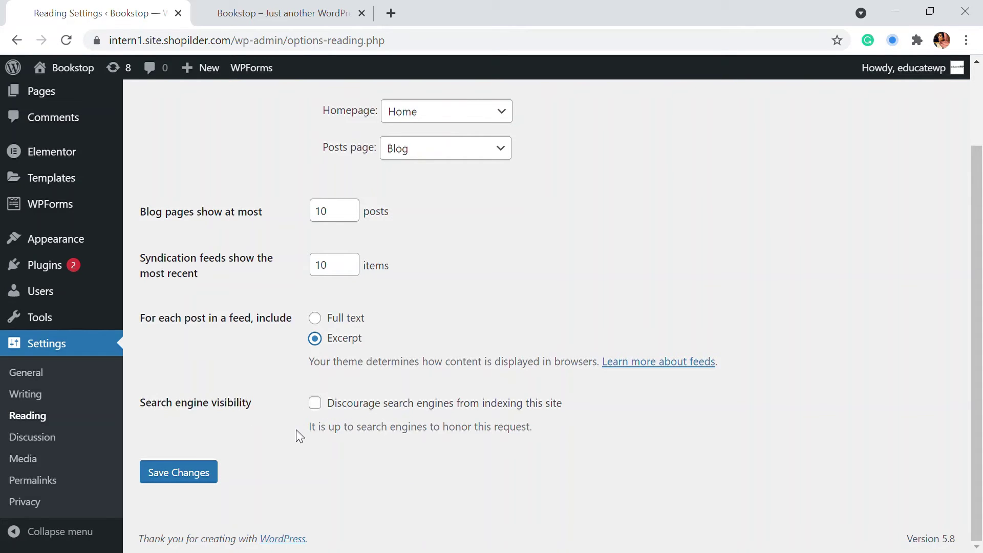
{"action": "left_click", "coordinate": [195, 479]}
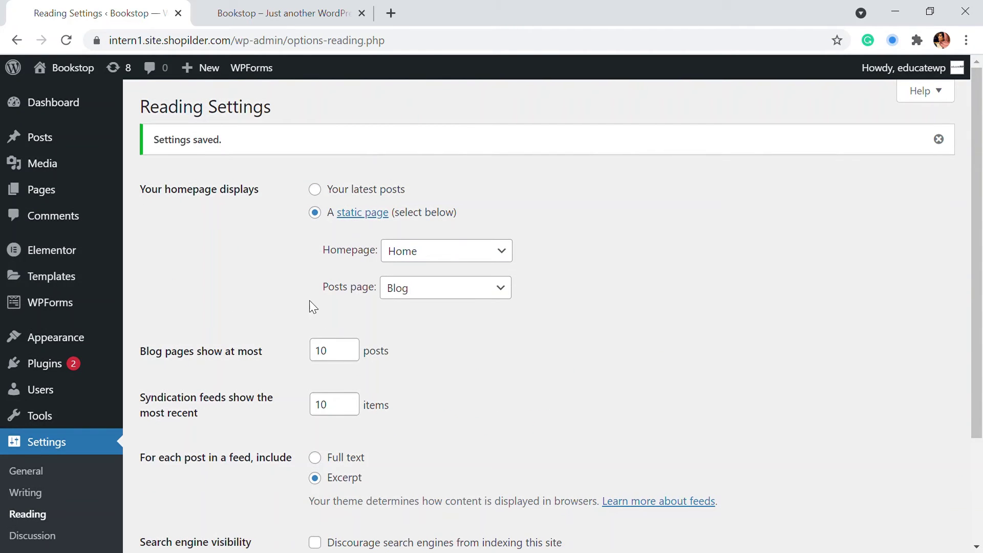
{"action": "scroll", "coordinate": [313, 299], "scroll_direction": "down", "scroll_amount": 1}
{"action": "scroll", "coordinate": [318, 266], "scroll_direction": "up", "scroll_amount": 1}
Step: Open the Blog page live from All Pages and scroll through its listed posts
{"action": "mouse_move", "coordinate": [59, 189]}
{"action": "left_click", "coordinate": [158, 191]}
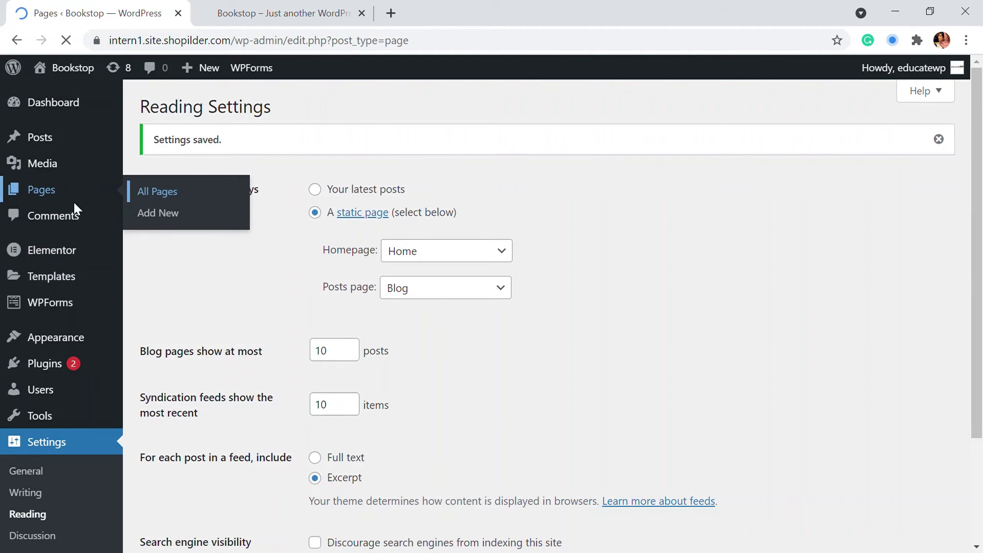
{"action": "scroll", "coordinate": [207, 308], "scroll_direction": "down", "scroll_amount": 2}
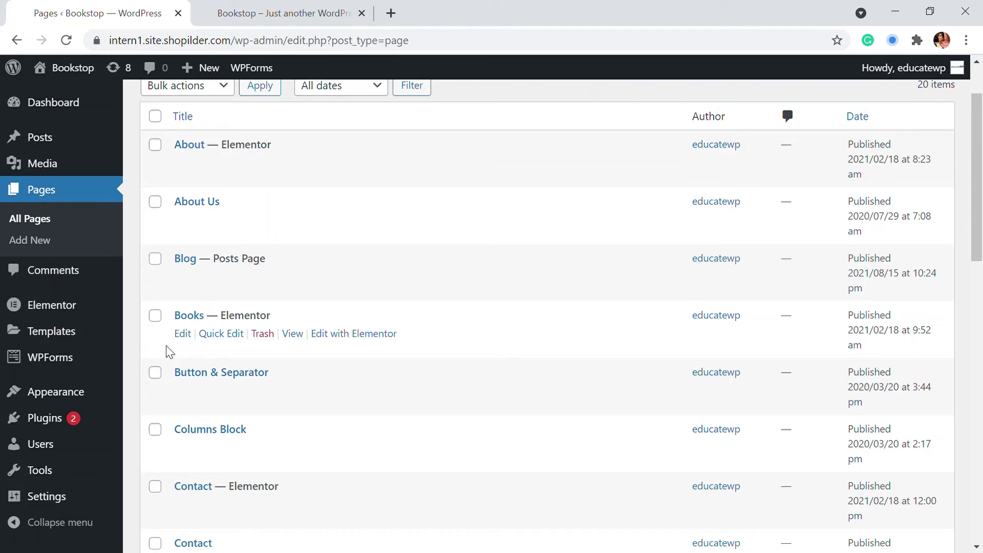
{"action": "left_click", "coordinate": [305, 280]}
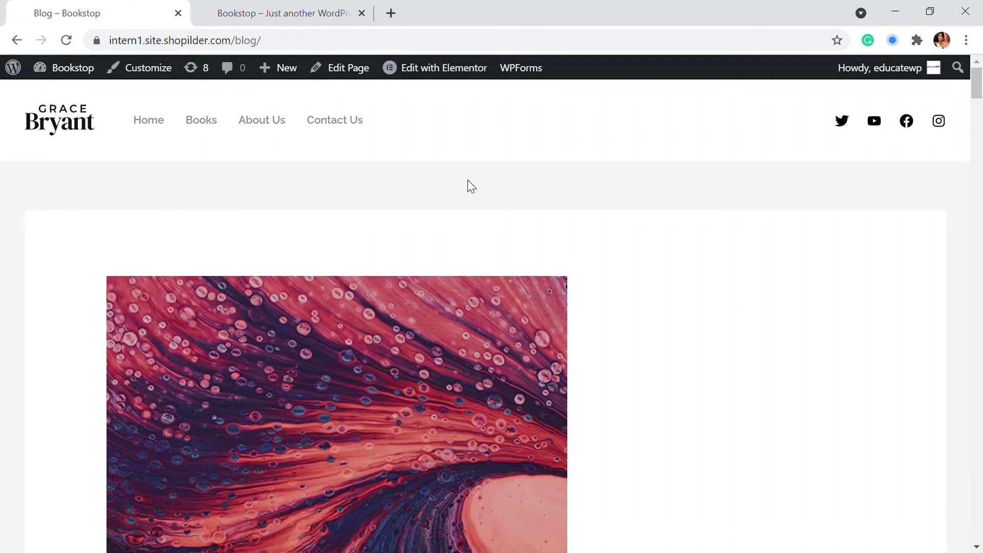
{"action": "scroll", "coordinate": [490, 204], "scroll_direction": "down", "scroll_amount": 15}
{"action": "scroll", "coordinate": [564, 257], "scroll_direction": "down", "scroll_amount": 20}
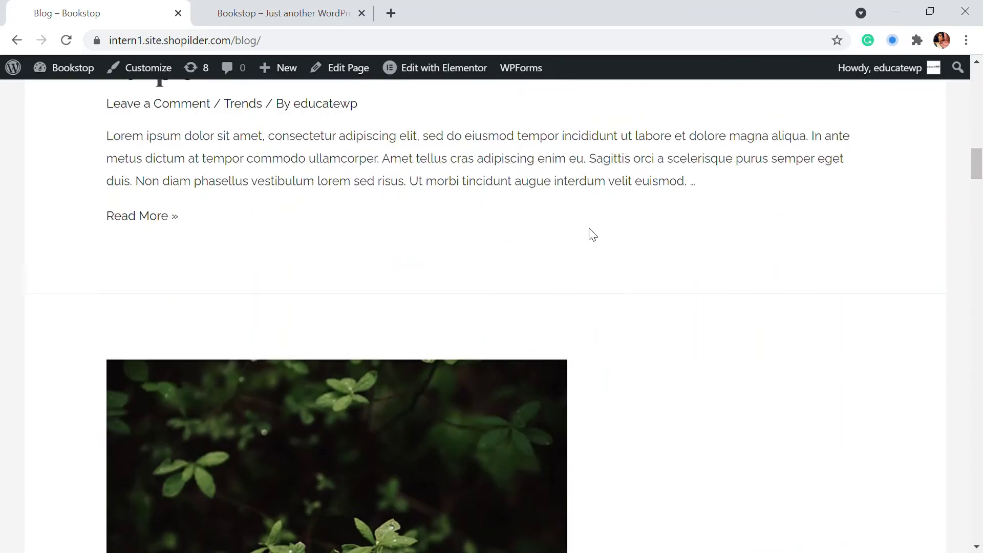
{"action": "scroll", "coordinate": [590, 246], "scroll_direction": "down", "scroll_amount": 20}
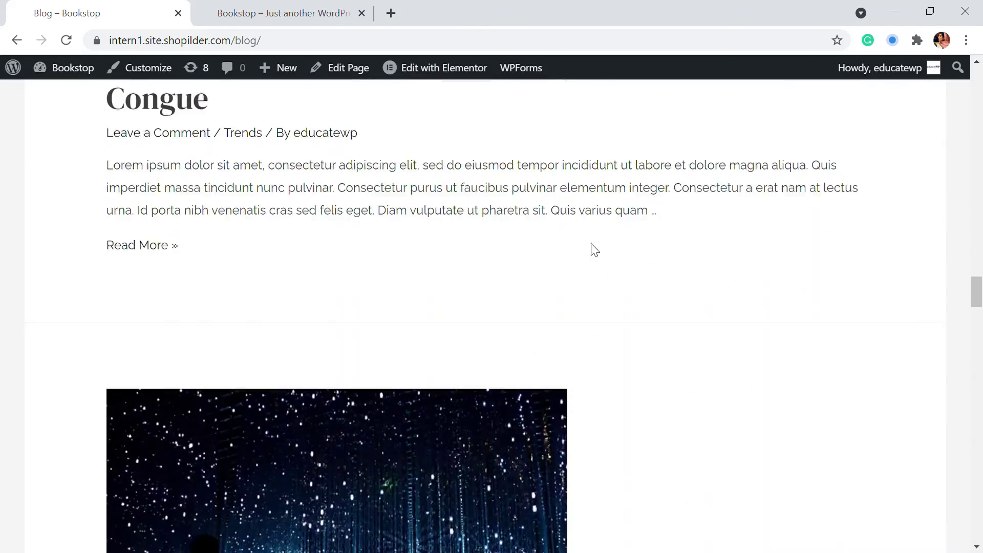
{"action": "scroll", "coordinate": [582, 267], "scroll_direction": "up", "scroll_amount": 20}
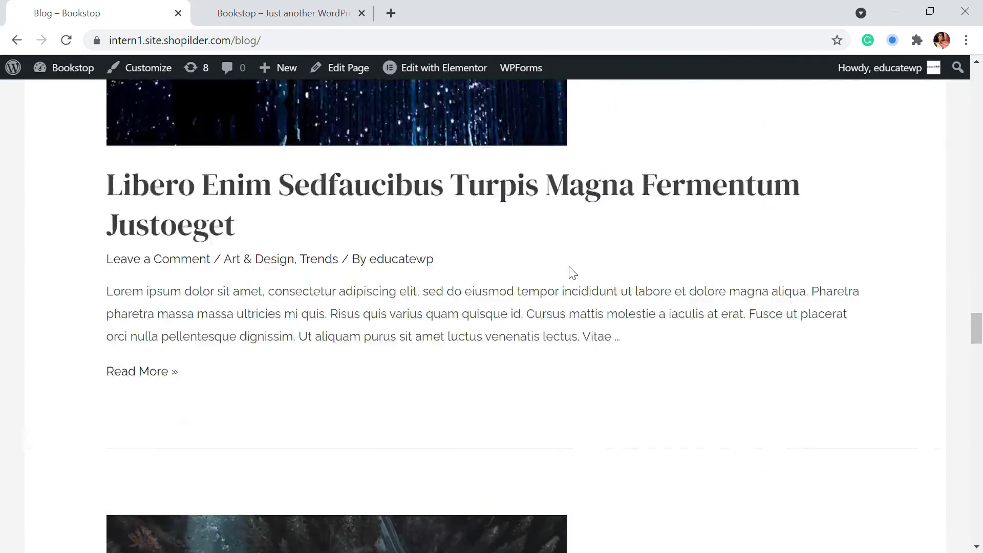
{"action": "scroll", "coordinate": [578, 248], "scroll_direction": "up", "scroll_amount": 15}
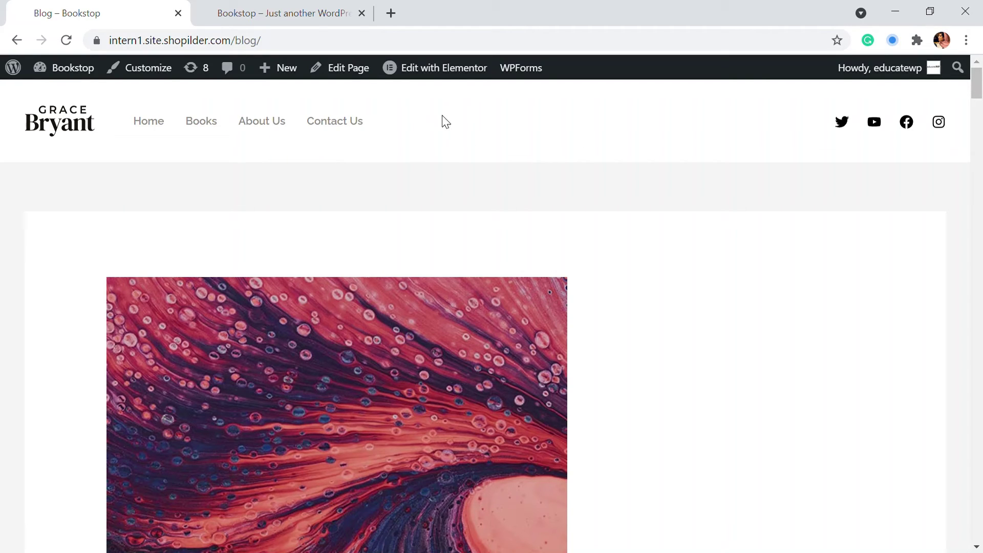
{"action": "mouse_move", "coordinate": [62, 77]}
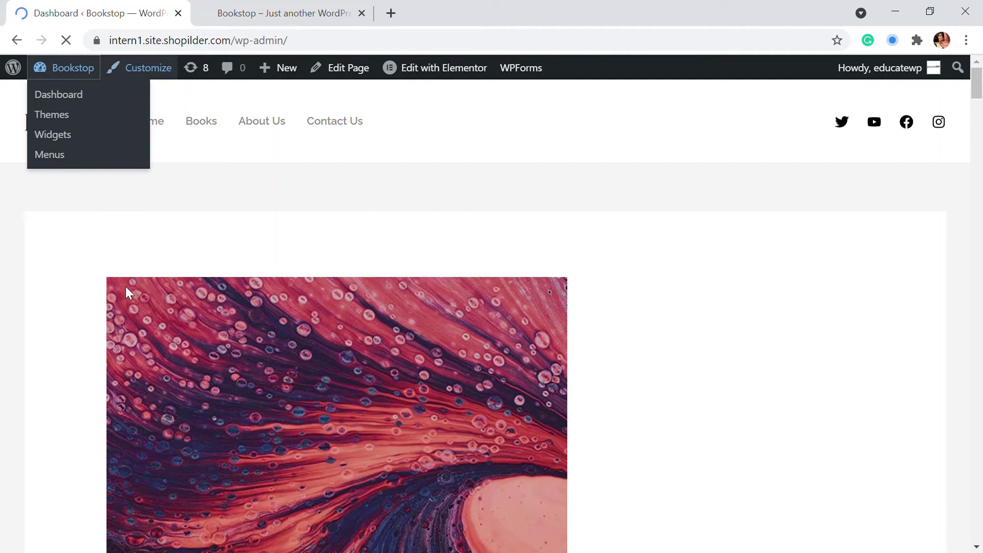
Step: In Appearance > Menus for Main Menu (2), tick Blog — Posts Page under Pages' View All
{"action": "scroll", "coordinate": [77, 400], "scroll_direction": "down", "scroll_amount": 3}
{"action": "scroll", "coordinate": [67, 256], "scroll_direction": "up", "scroll_amount": 2}
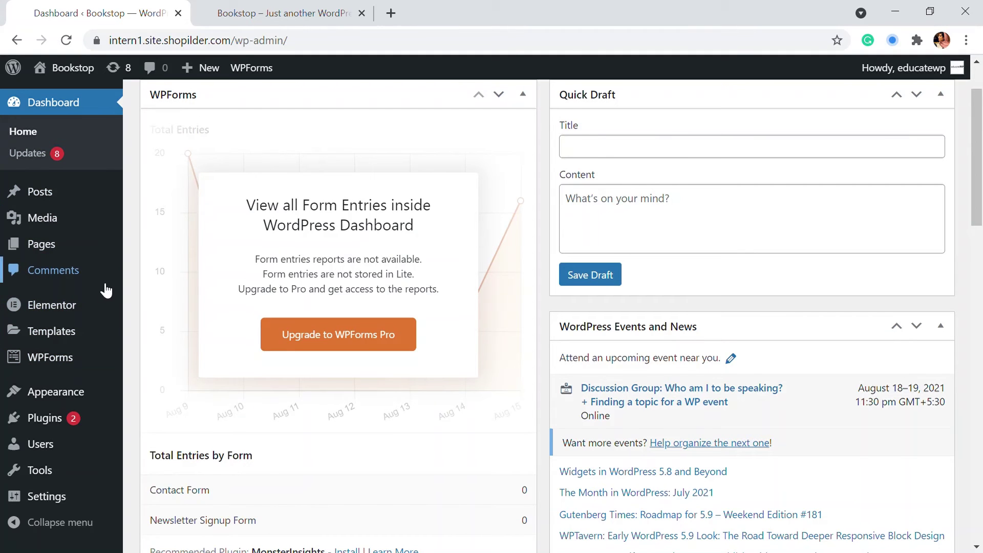
{"action": "scroll", "coordinate": [77, 297], "scroll_direction": "down", "scroll_amount": 1}
{"action": "mouse_move", "coordinate": [63, 372]}
{"action": "mouse_move", "coordinate": [68, 395]}
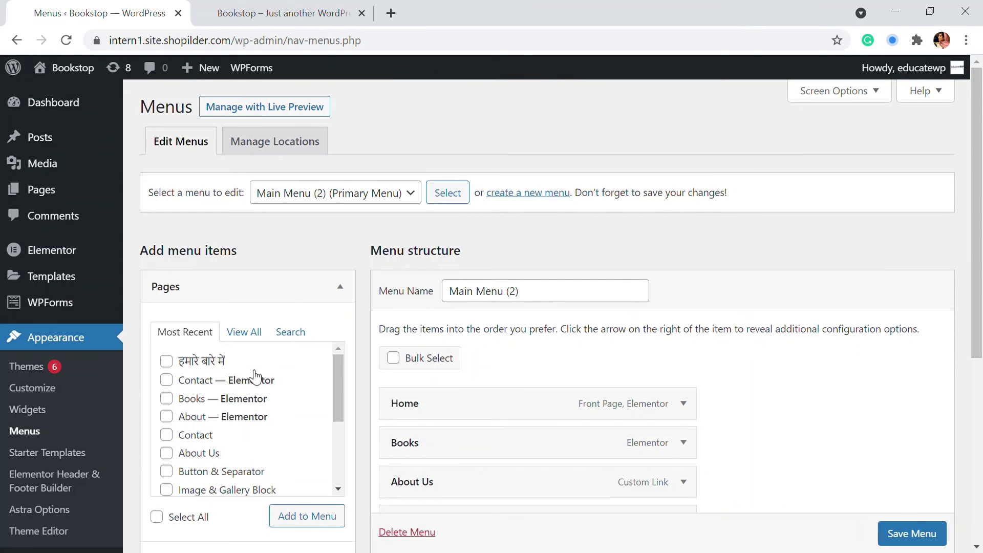
{"action": "scroll", "coordinate": [563, 251], "scroll_direction": "down", "scroll_amount": 5}
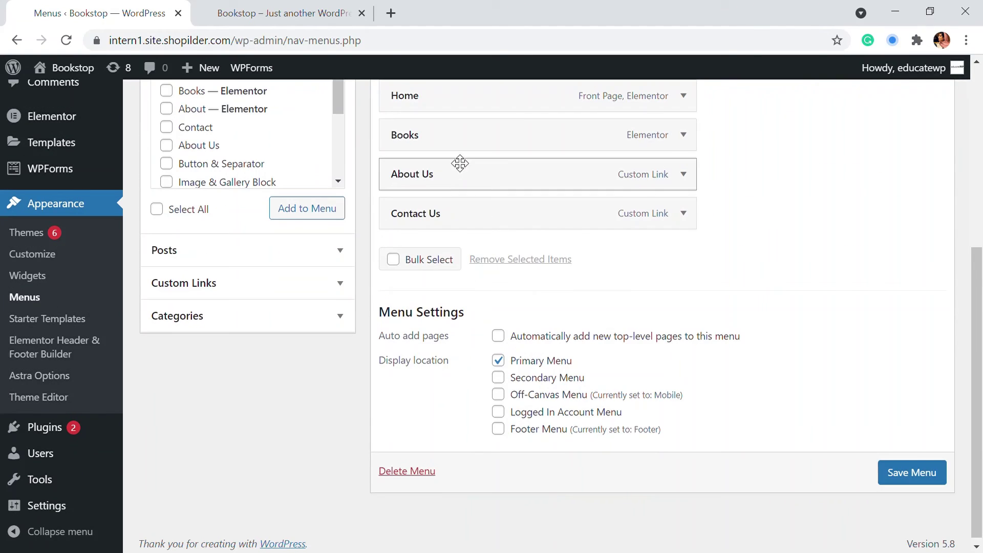
{"action": "scroll", "coordinate": [463, 174], "scroll_direction": "up", "scroll_amount": 3}
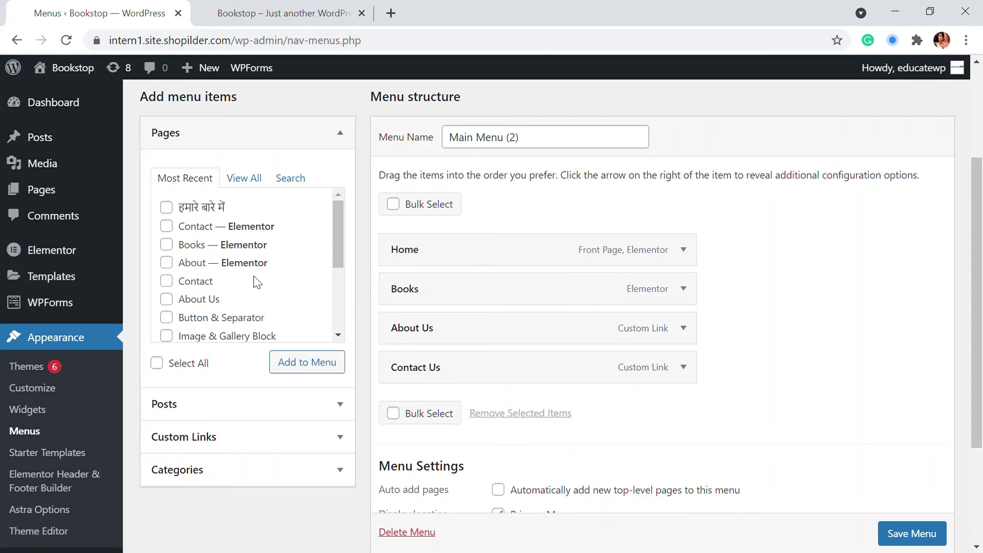
{"action": "scroll", "coordinate": [253, 282], "scroll_direction": "down", "scroll_amount": 3}
{"action": "scroll", "coordinate": [215, 266], "scroll_direction": "up", "scroll_amount": 3}
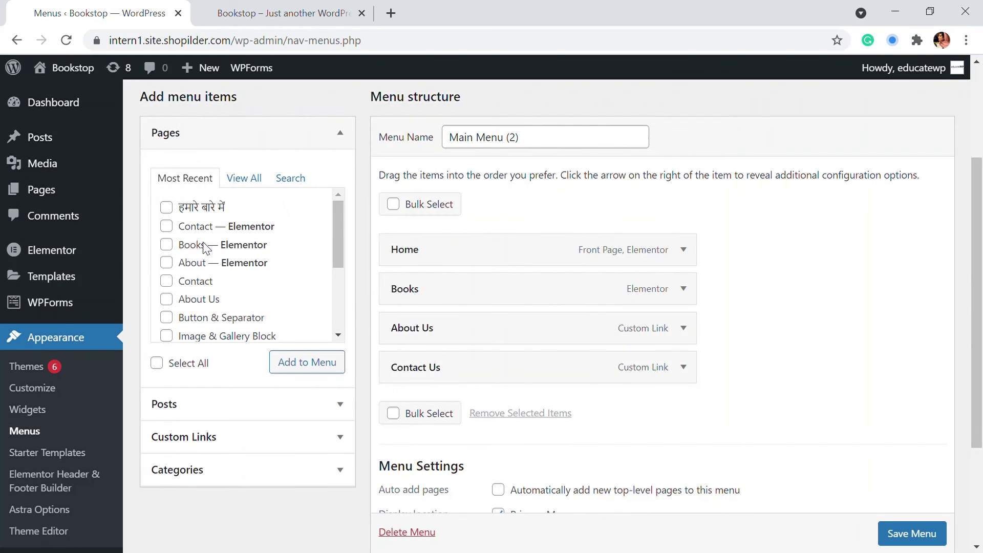
{"action": "left_click", "coordinate": [235, 183]}
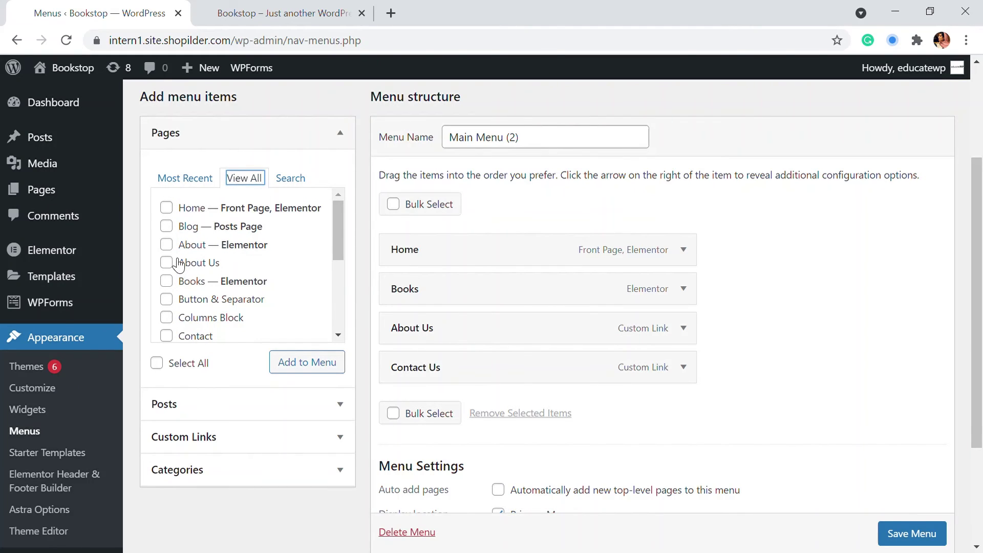
{"action": "left_click", "coordinate": [167, 226]}
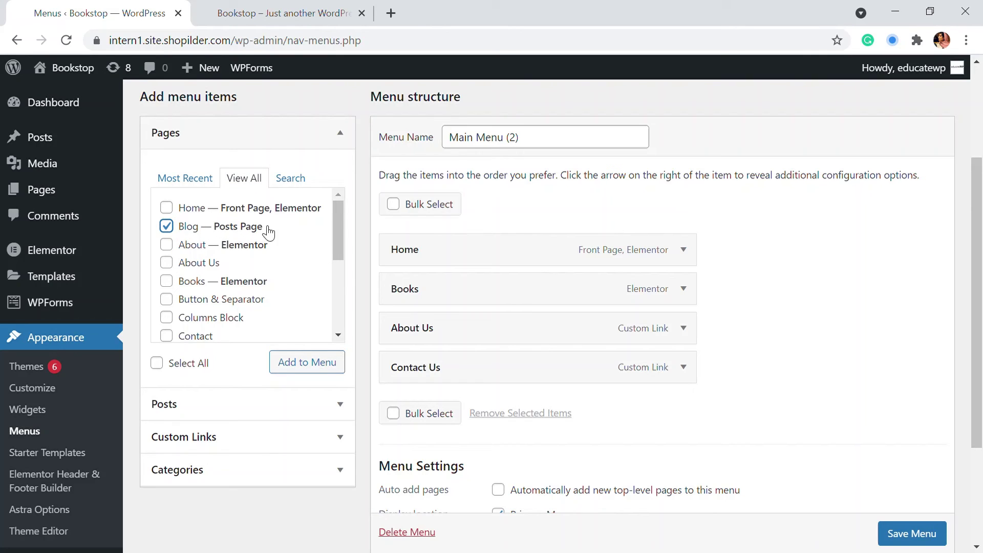
Step: Add Blog to Main Menu (2) right after Books and save: Home, Books, Blog, About Us, Contact Us
{"action": "left_click", "coordinate": [321, 366]}
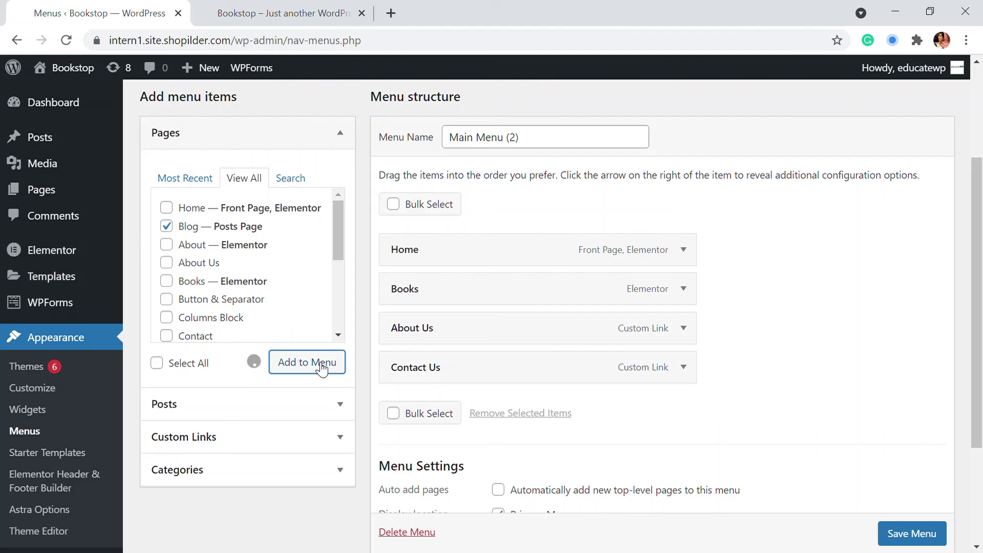
{"action": "left_click_drag", "start_coordinate": [458, 409], "coordinate": [450, 298]}
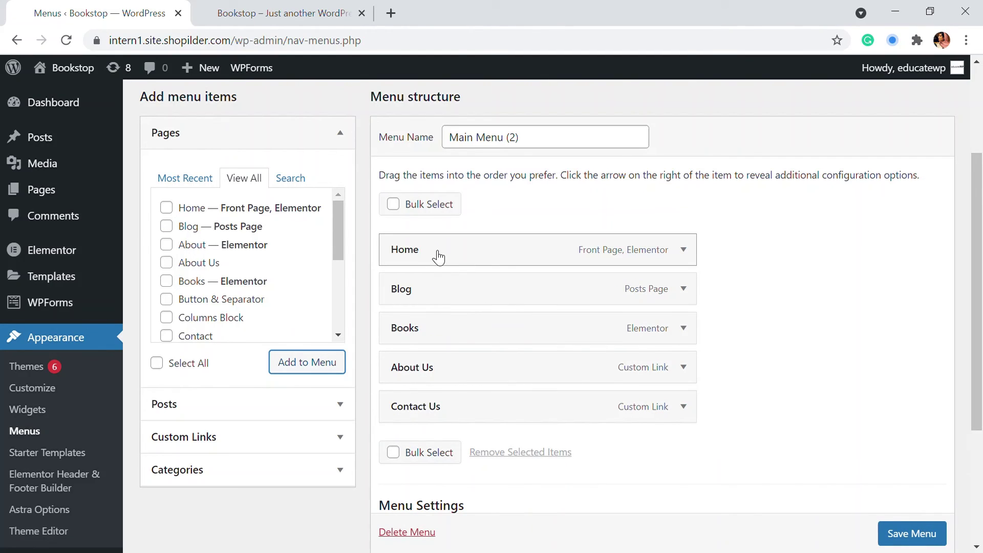
{"action": "left_click_drag", "start_coordinate": [443, 291], "coordinate": [484, 328]}
{"action": "scroll", "coordinate": [601, 387], "scroll_direction": "down", "scroll_amount": 2}
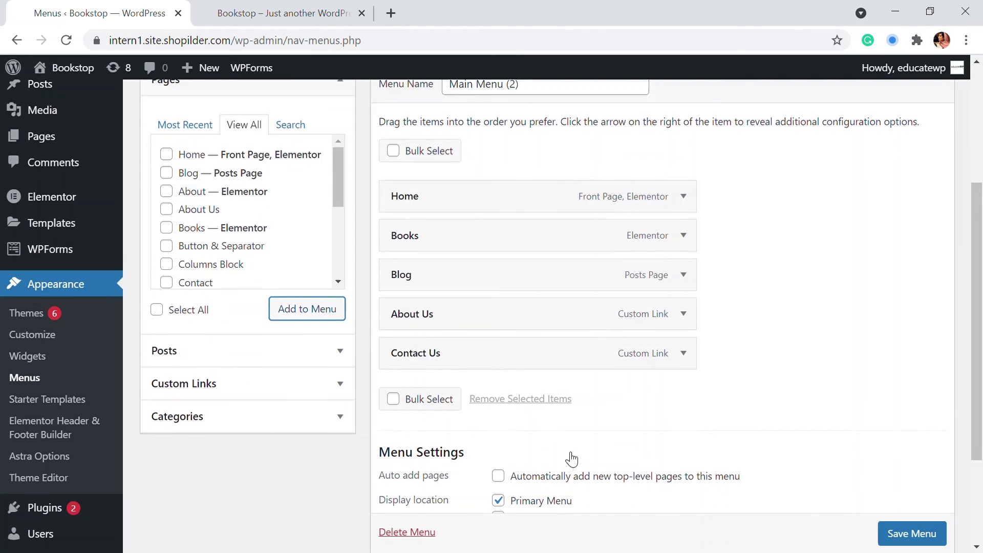
{"action": "scroll", "coordinate": [601, 387], "scroll_direction": "down", "scroll_amount": 3}
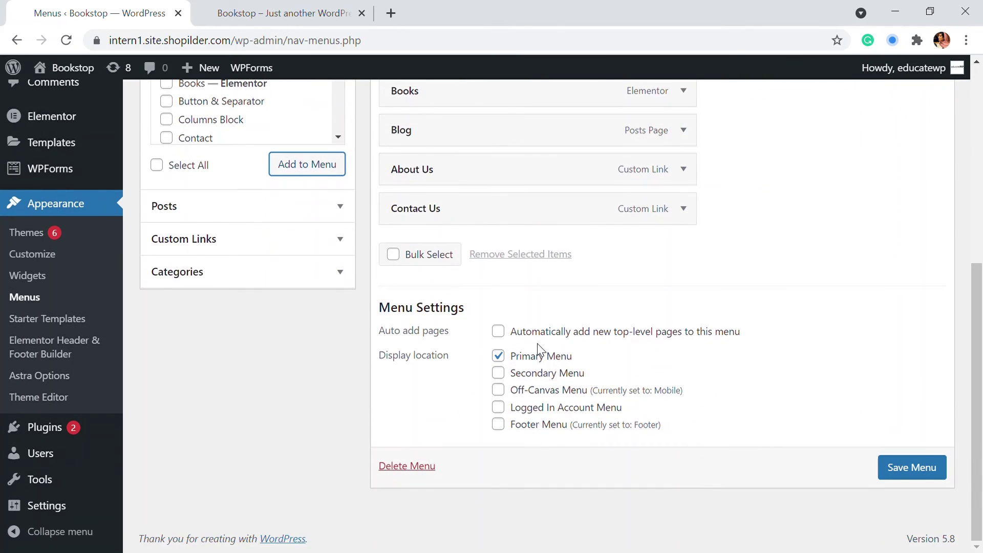
{"action": "left_click", "coordinate": [899, 468]}
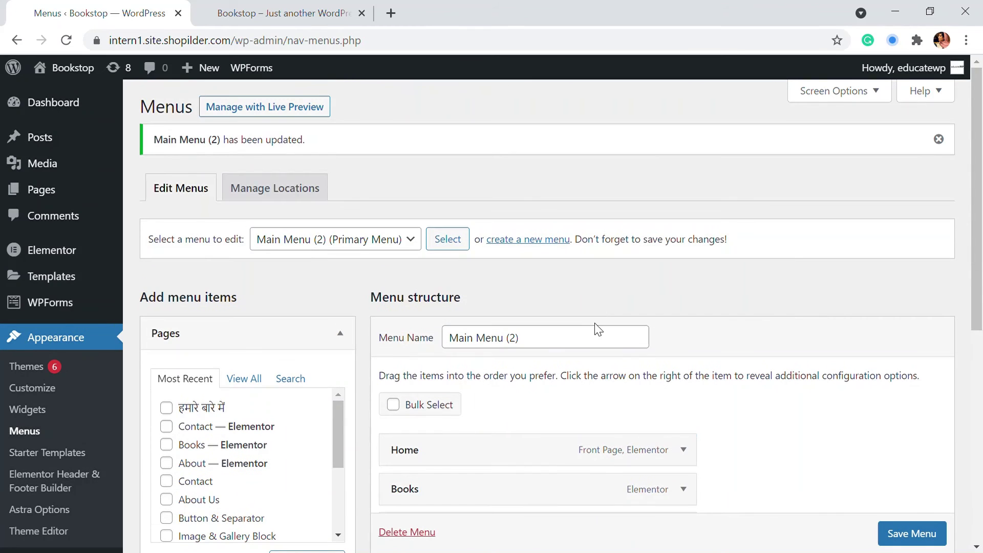
Step: On the live site, check that Blog sits between Books and About Us, then open the /blog/ page
{"action": "left_click", "coordinate": [274, 14]}
{"action": "left_click", "coordinate": [79, 73]}
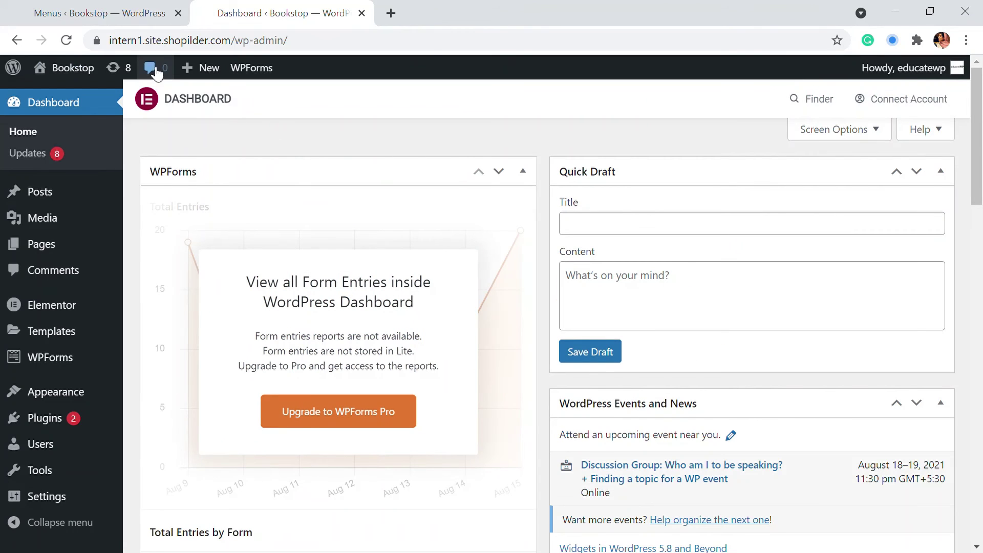
{"action": "left_click", "coordinate": [17, 41]}
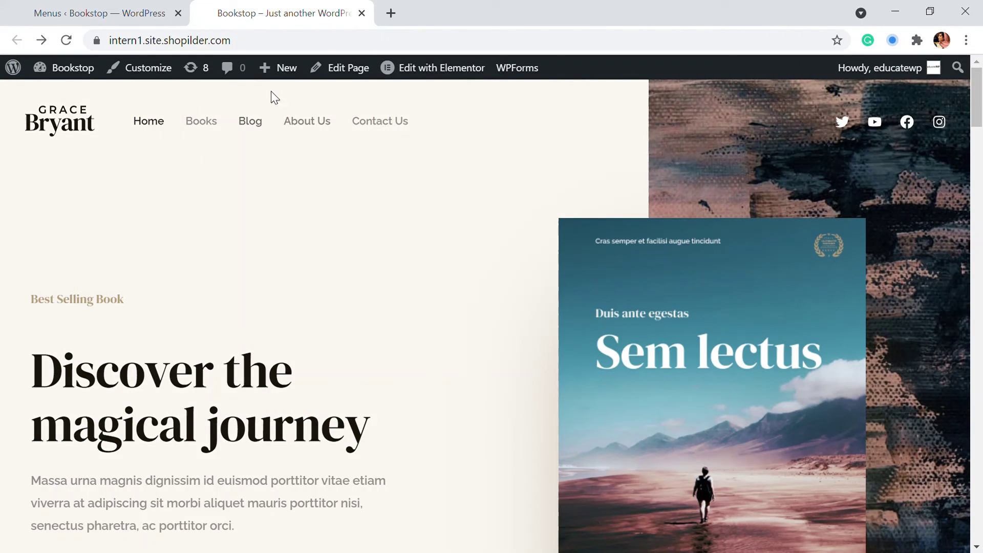
{"action": "left_click", "coordinate": [259, 125]}
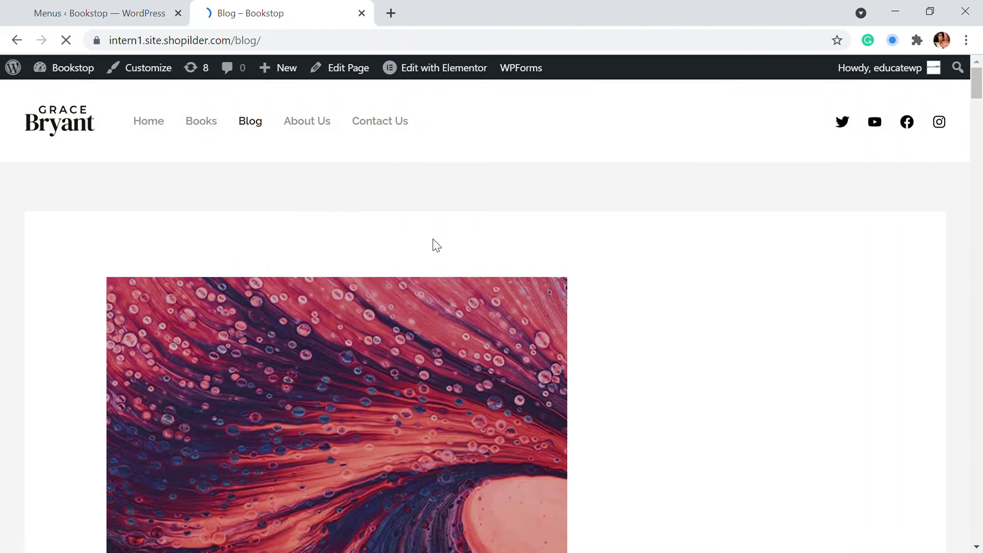
{"action": "scroll", "coordinate": [432, 244], "scroll_direction": "down", "scroll_amount": 4}
{"action": "scroll", "coordinate": [458, 199], "scroll_direction": "down", "scroll_amount": 15}
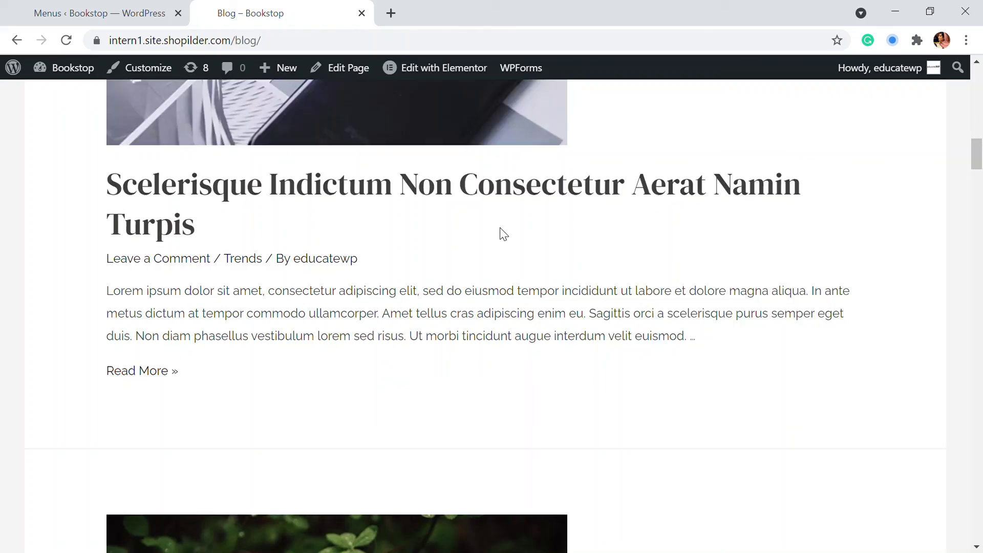
{"action": "scroll", "coordinate": [518, 220], "scroll_direction": "down", "scroll_amount": 15}
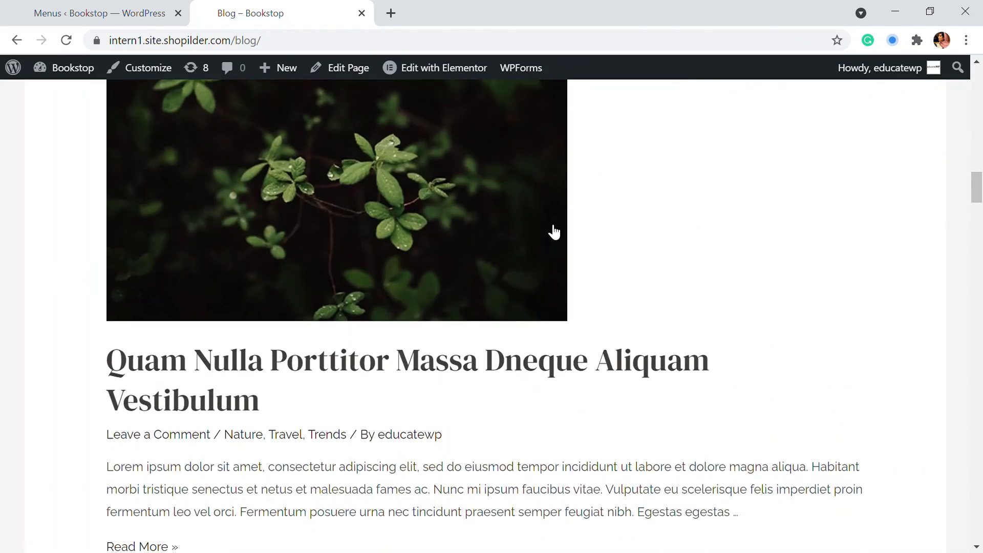
{"action": "scroll", "coordinate": [592, 272], "scroll_direction": "down", "scroll_amount": 15}
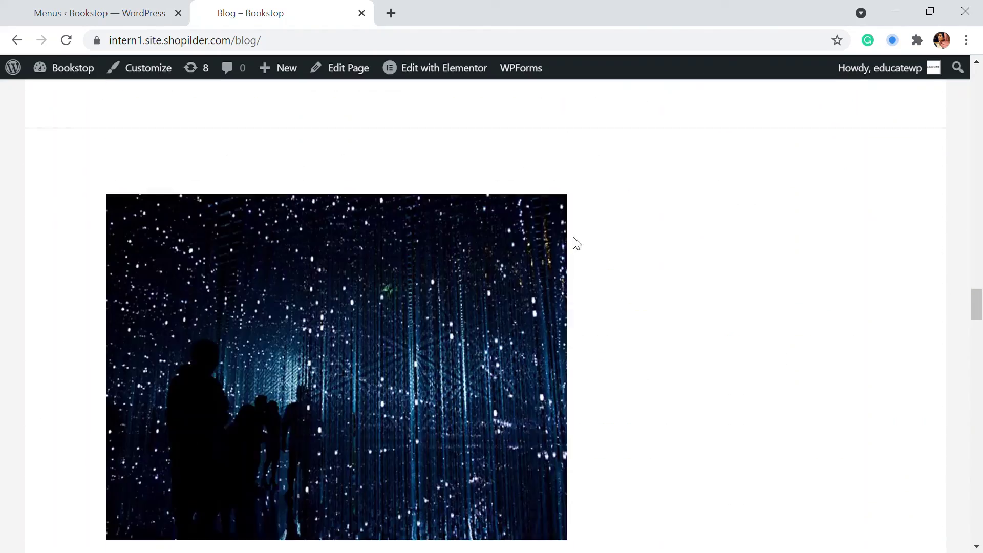
{"action": "scroll", "coordinate": [577, 259], "scroll_direction": "down", "scroll_amount": 5}
{"action": "scroll", "coordinate": [577, 259], "scroll_direction": "up", "scroll_amount": 10}
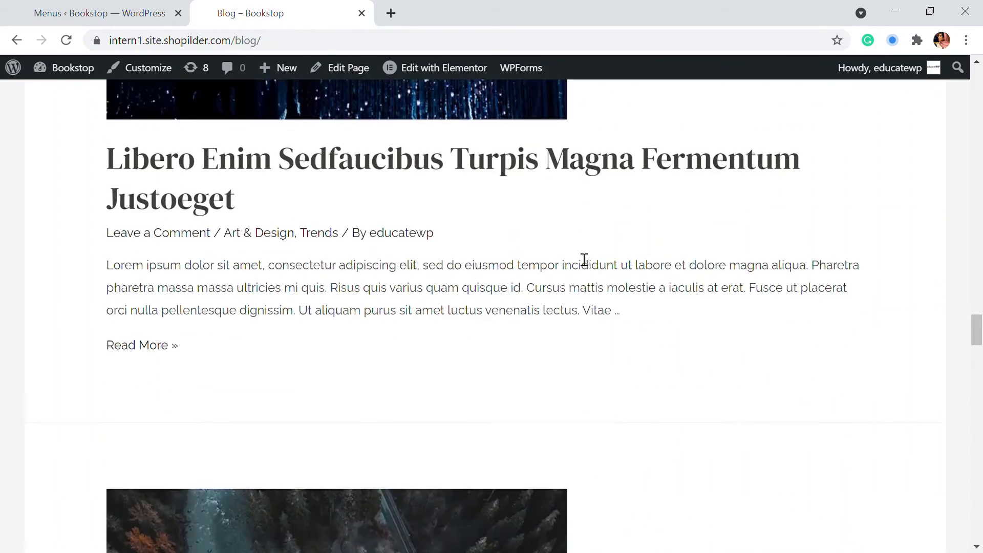
{"action": "scroll", "coordinate": [560, 306], "scroll_direction": "up", "scroll_amount": 20}
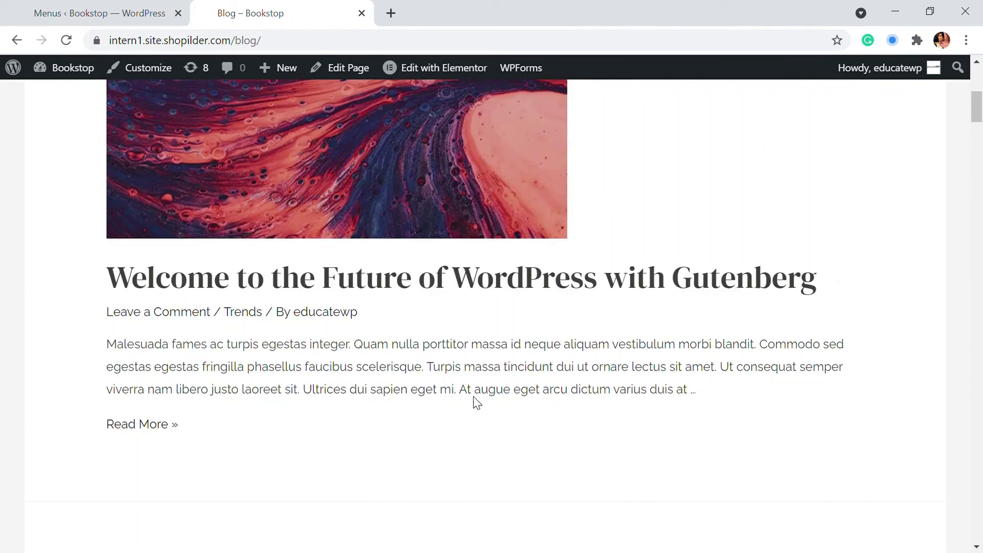